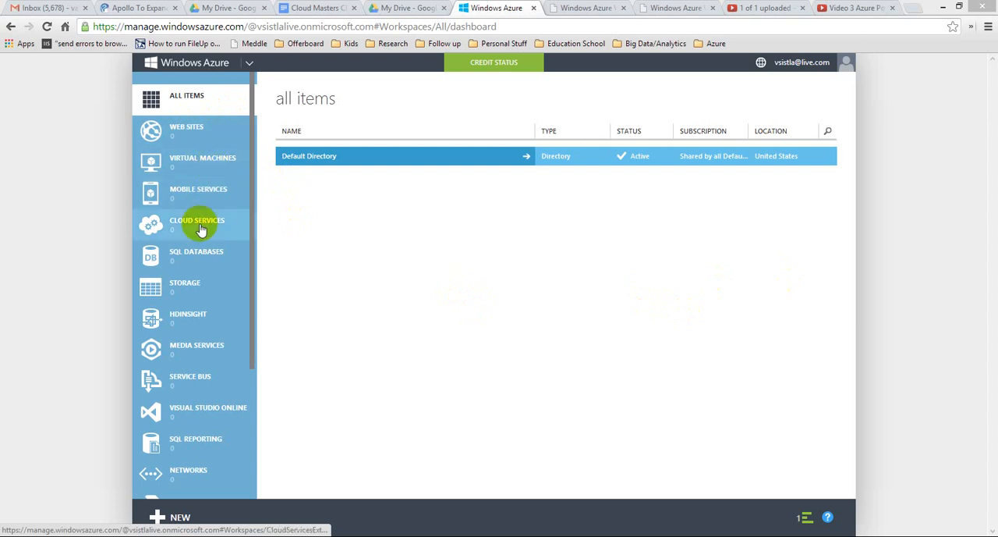
Open the web sites section and start a new web site with Quick Create.
click(211, 135)
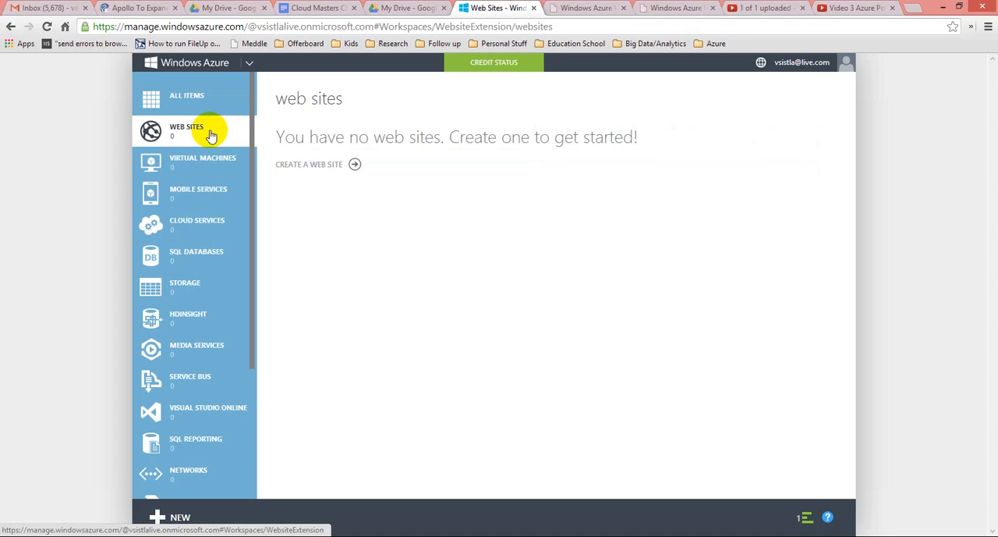
click(334, 167)
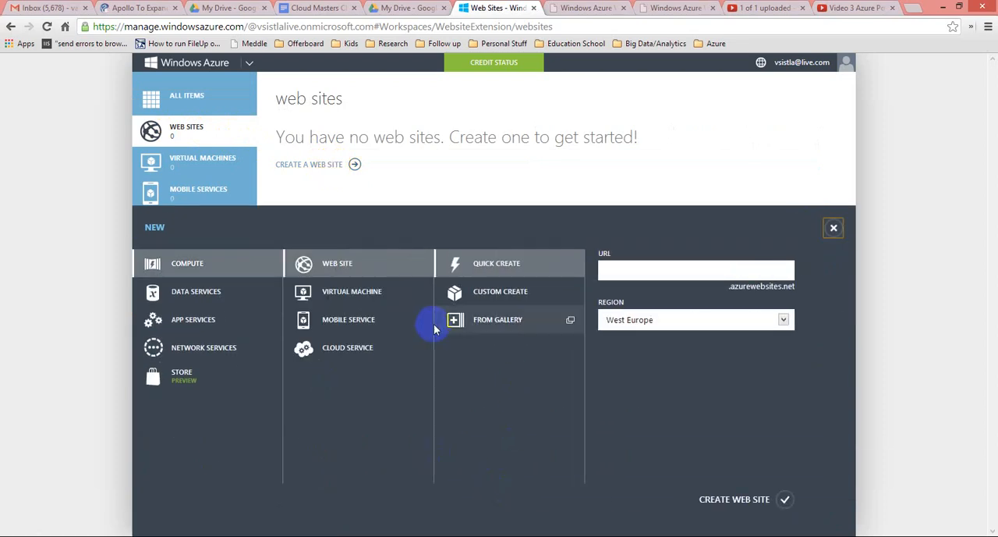
click(368, 265)
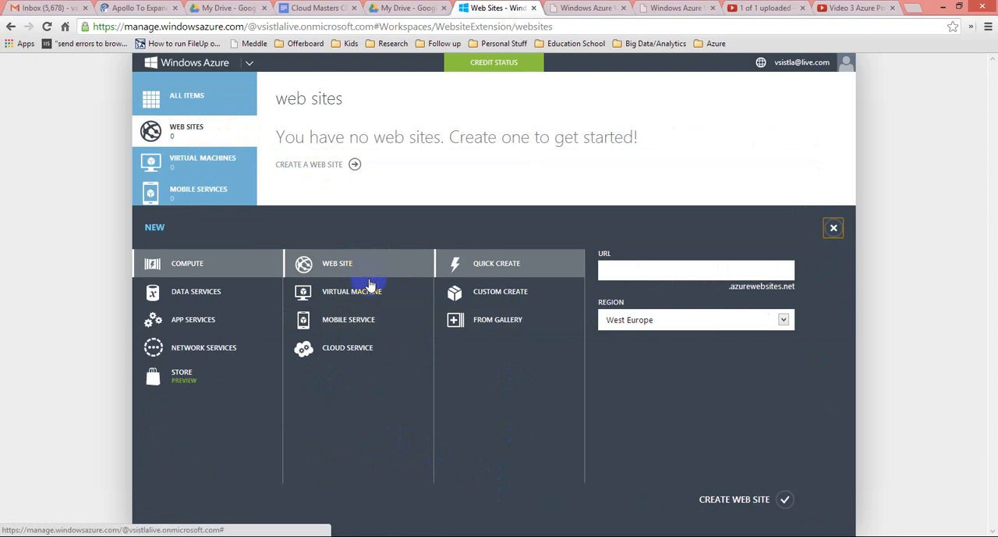
click(373, 297)
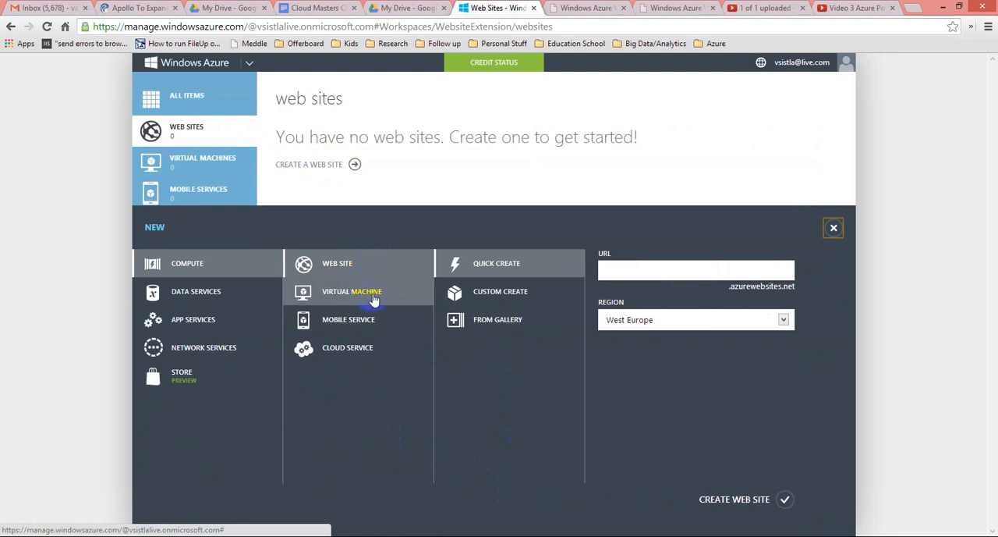
click(368, 319)
click(367, 345)
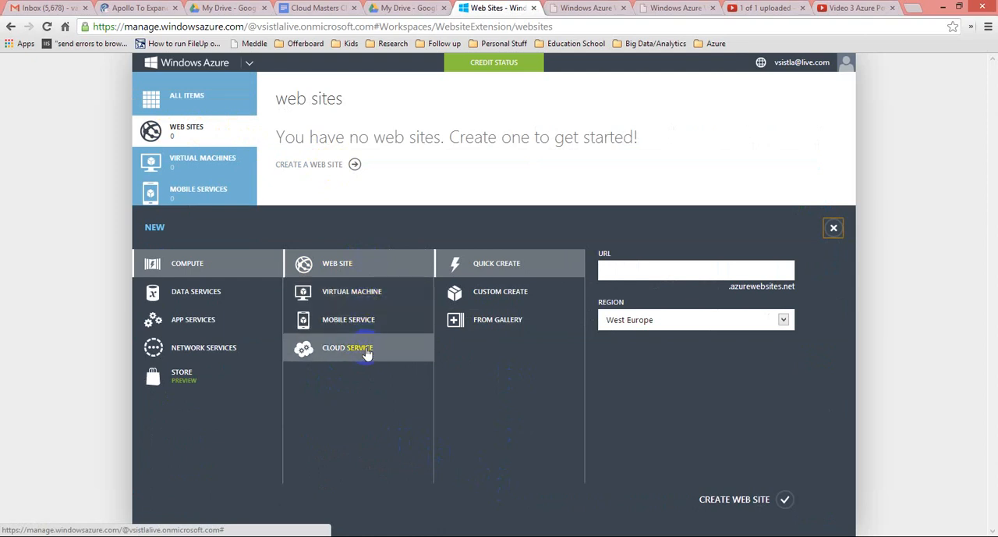
click(514, 270)
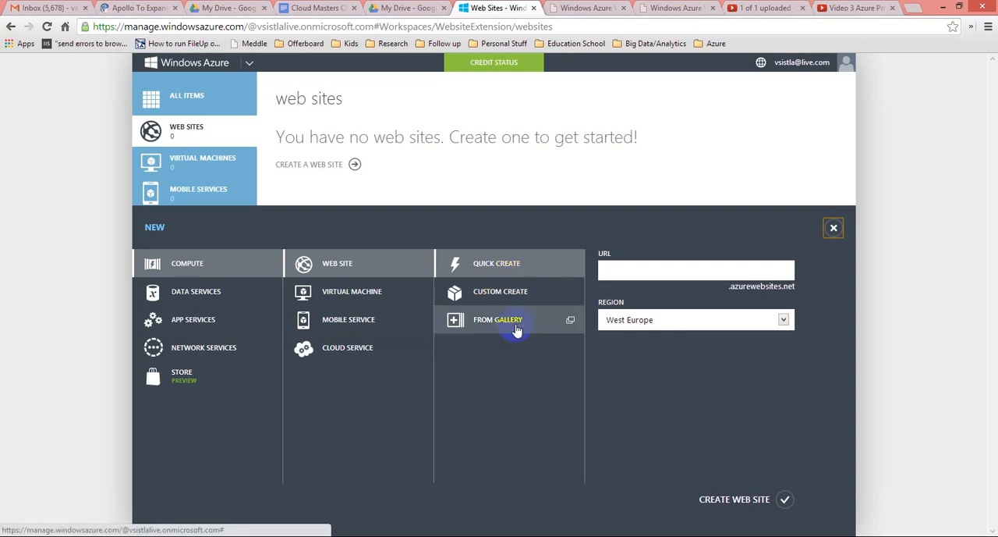
click(524, 267)
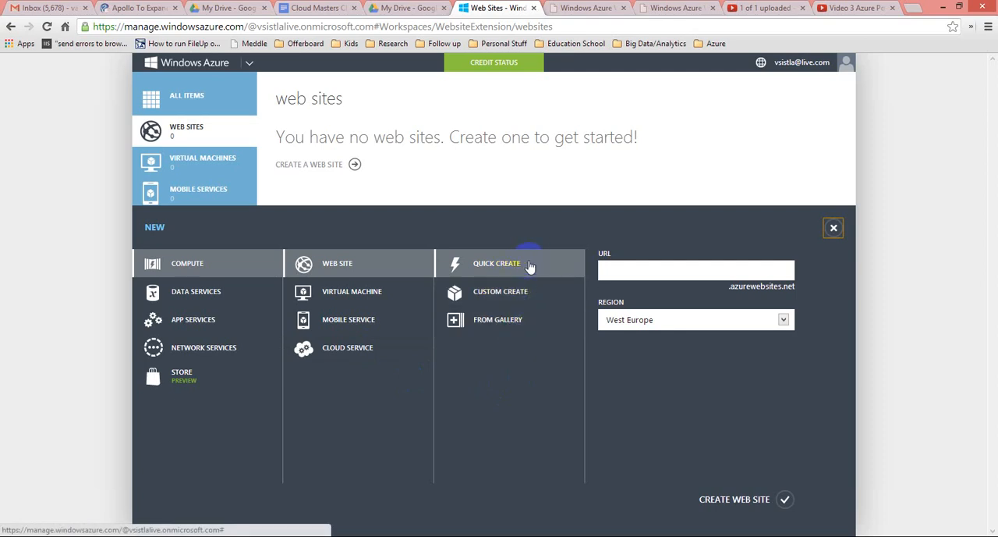
Fill in the quick-create form with the owner's username as the site URL and East US as the region.
click(608, 270)
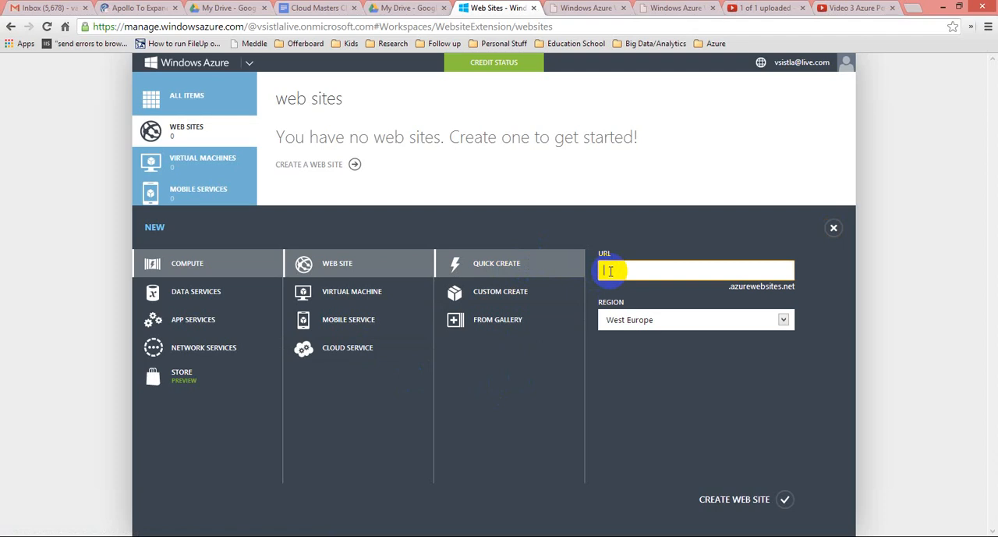
text(vamsi)
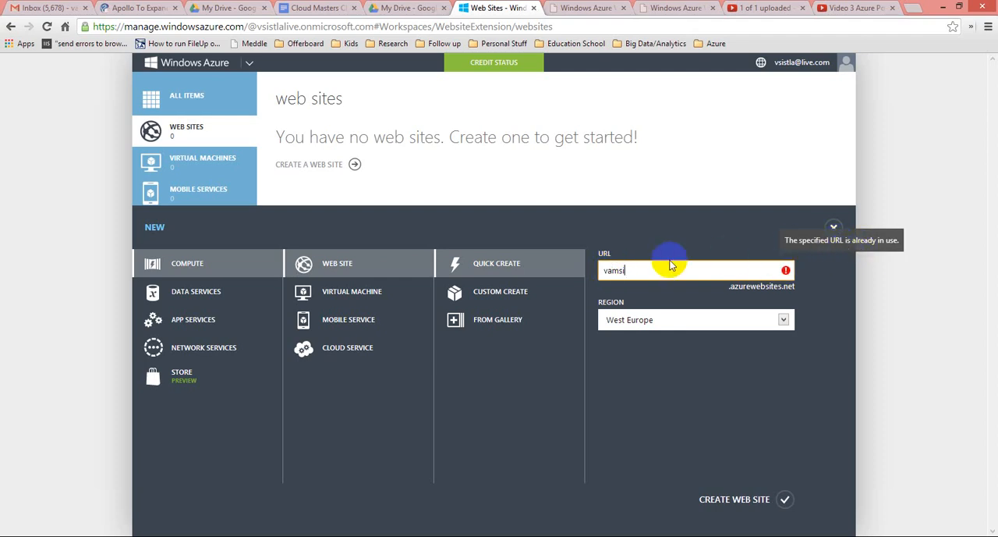
key(BackSpace)
key(BackSpace)
key(BackSpace)
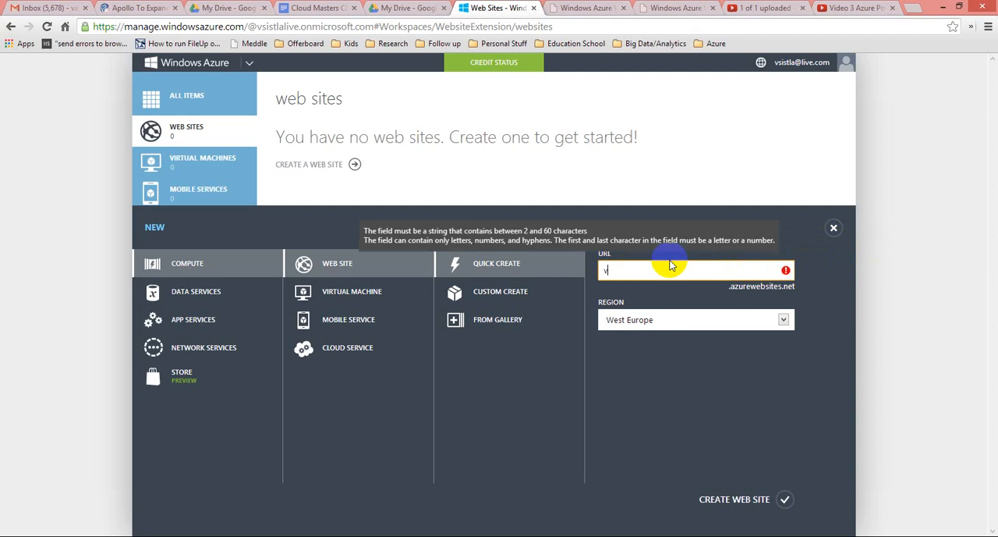
text(sistla)
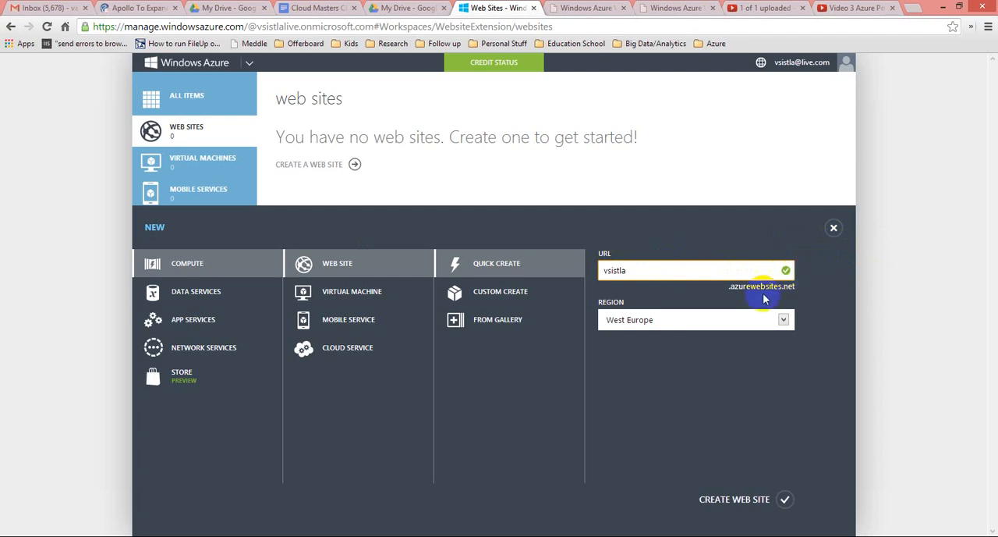
click(784, 322)
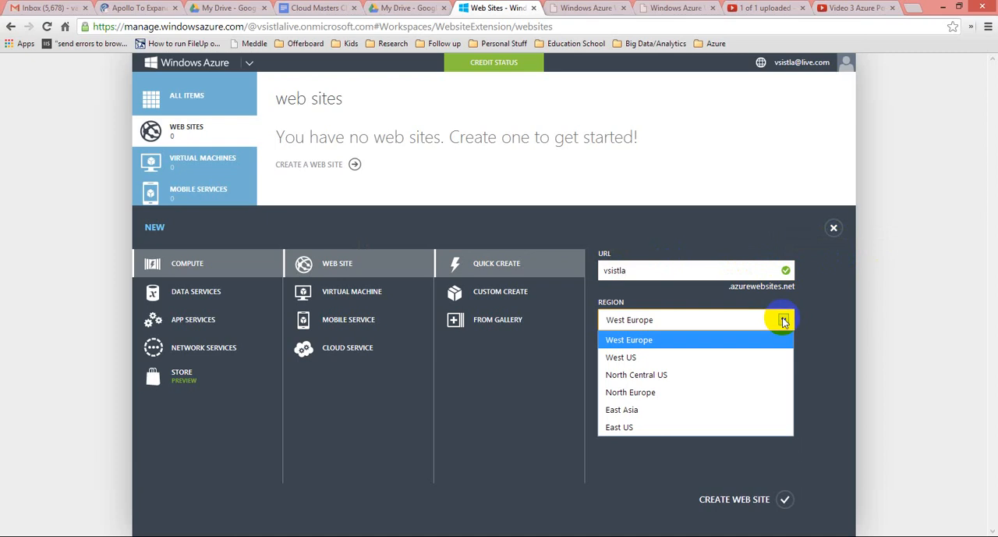
click(624, 427)
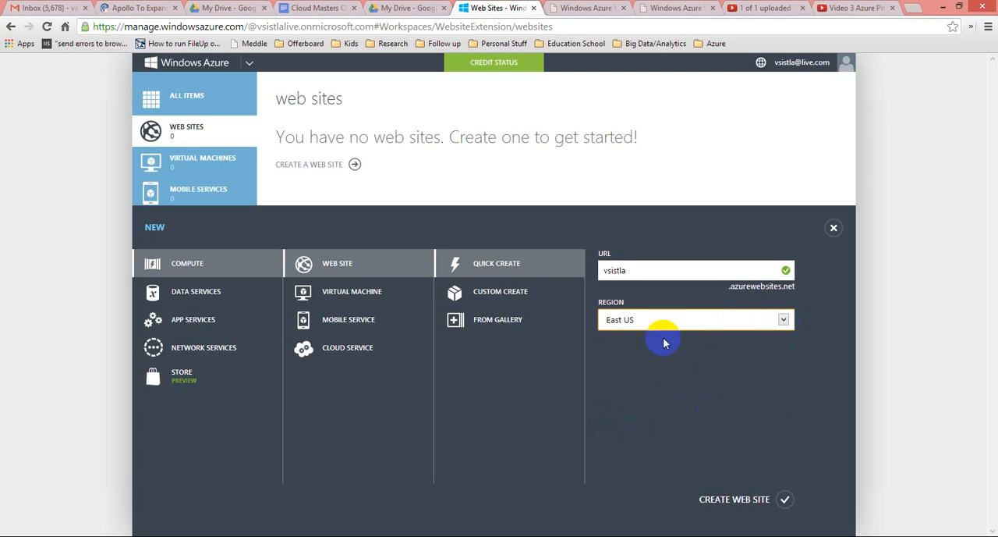
Try Custom Create with the owner's username as the URL, reviewing the database and source-control options before closing the form.
click(504, 295)
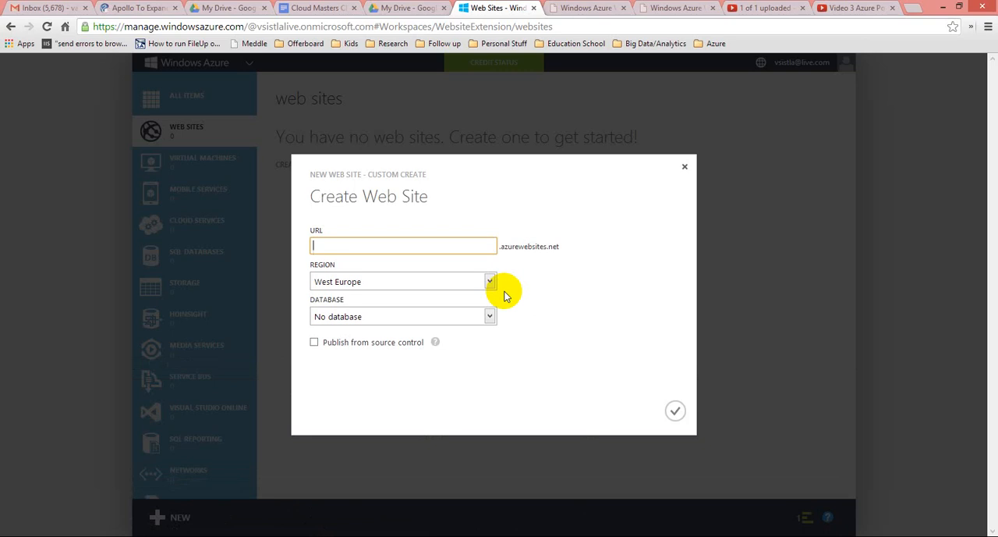
text(vsistla)
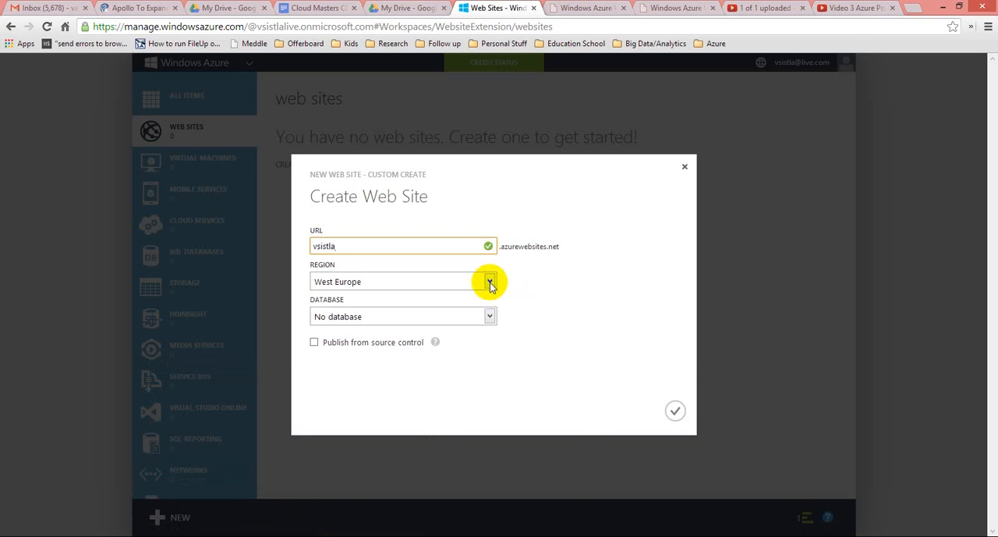
click(488, 317)
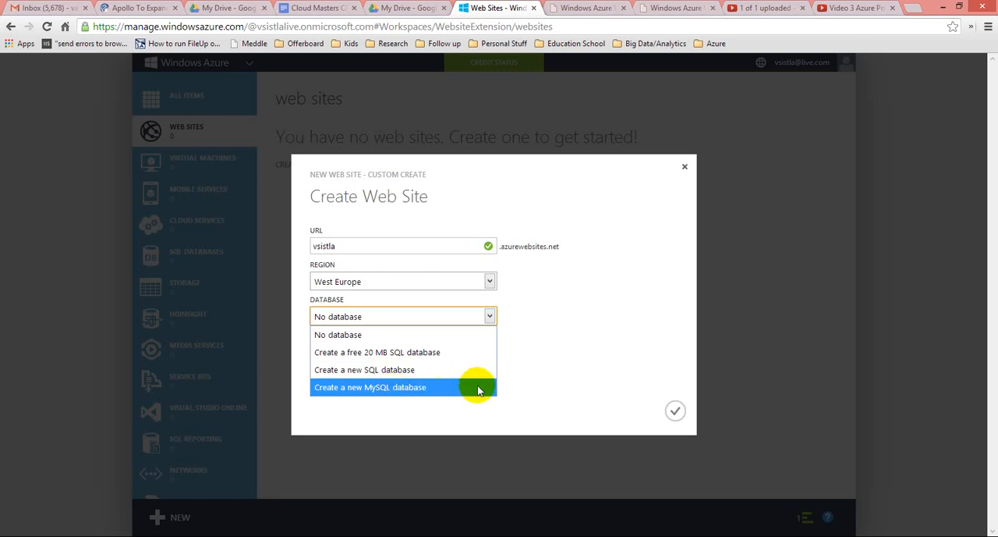
click(596, 359)
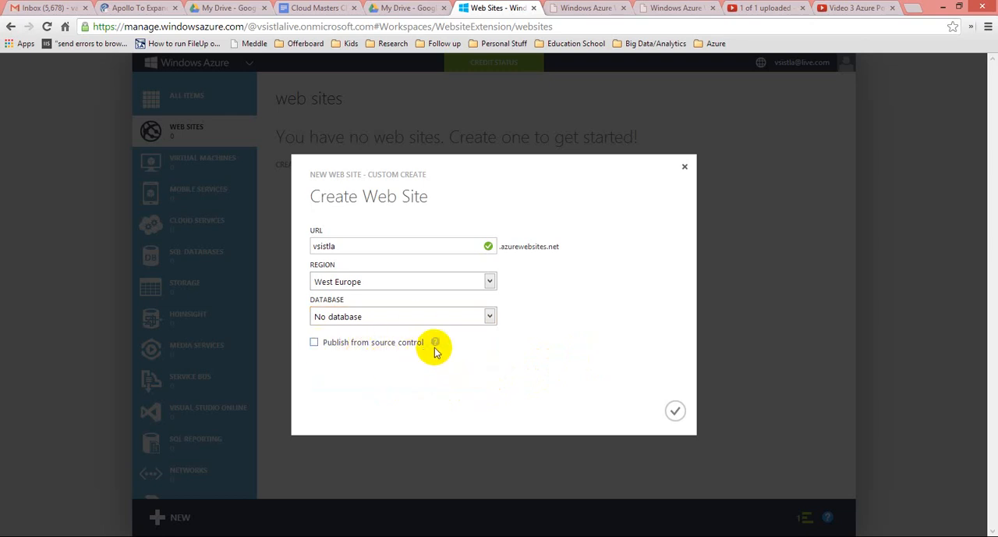
mouse_move(435, 345)
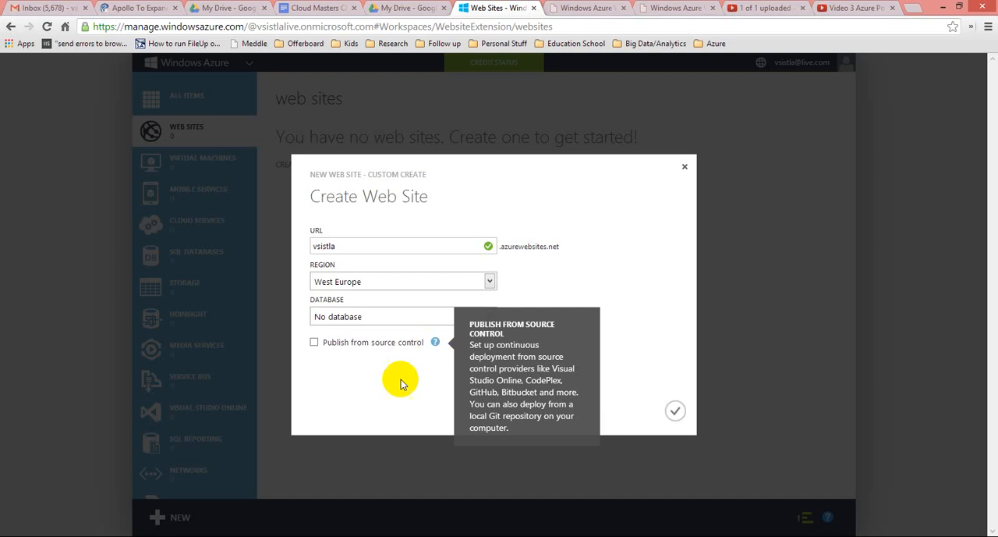
click(684, 166)
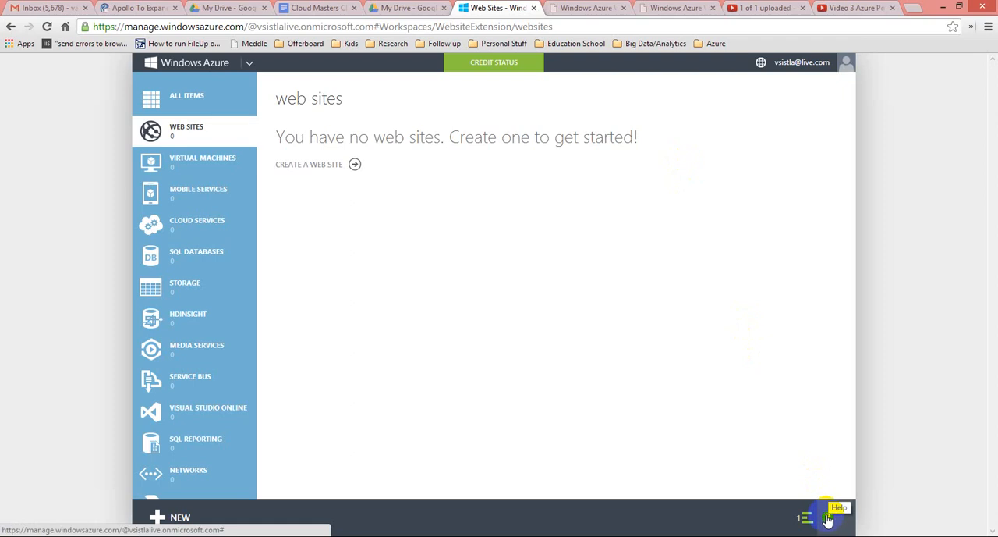
Read the help topics on managing, creating, stopping and restarting, and deleting a web site.
click(828, 517)
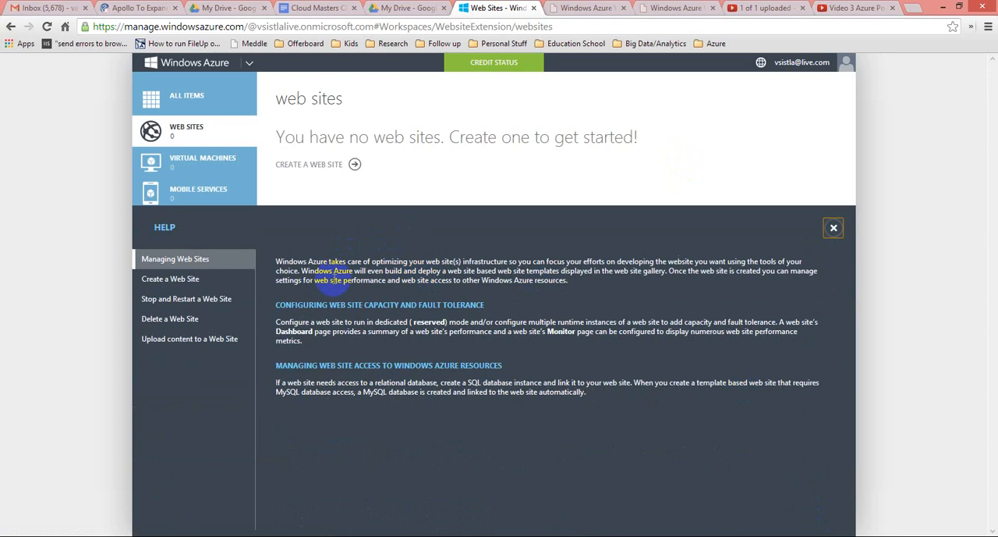
click(180, 278)
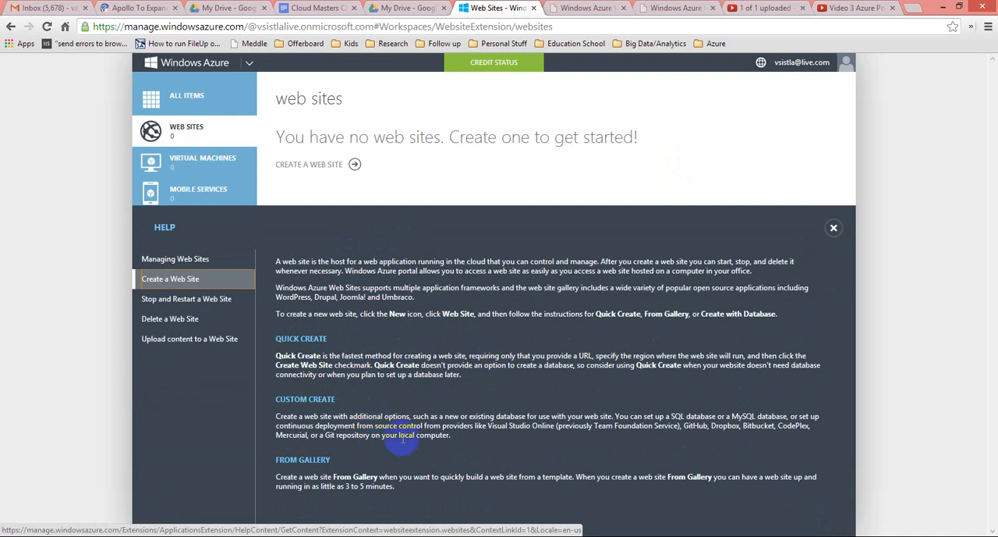
click(220, 308)
click(185, 318)
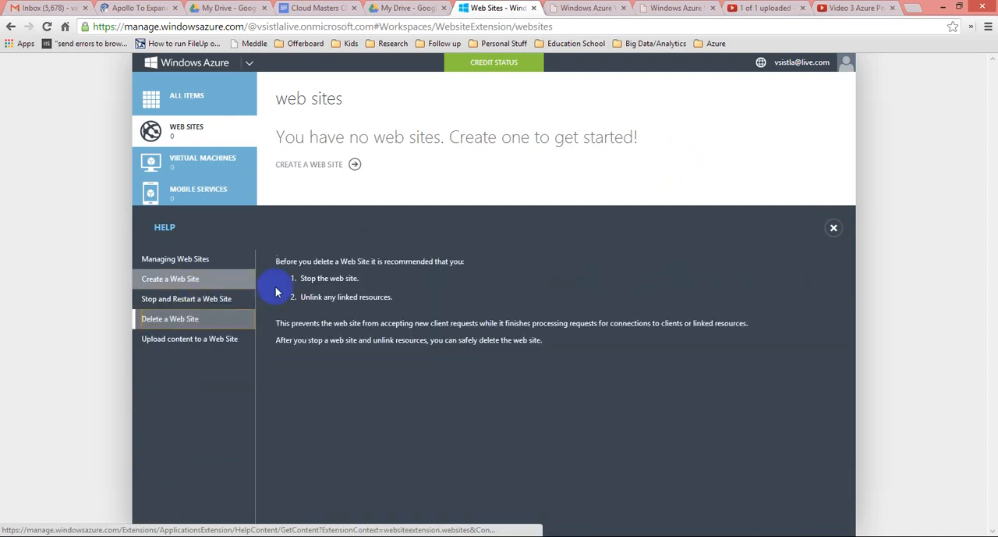
click(834, 228)
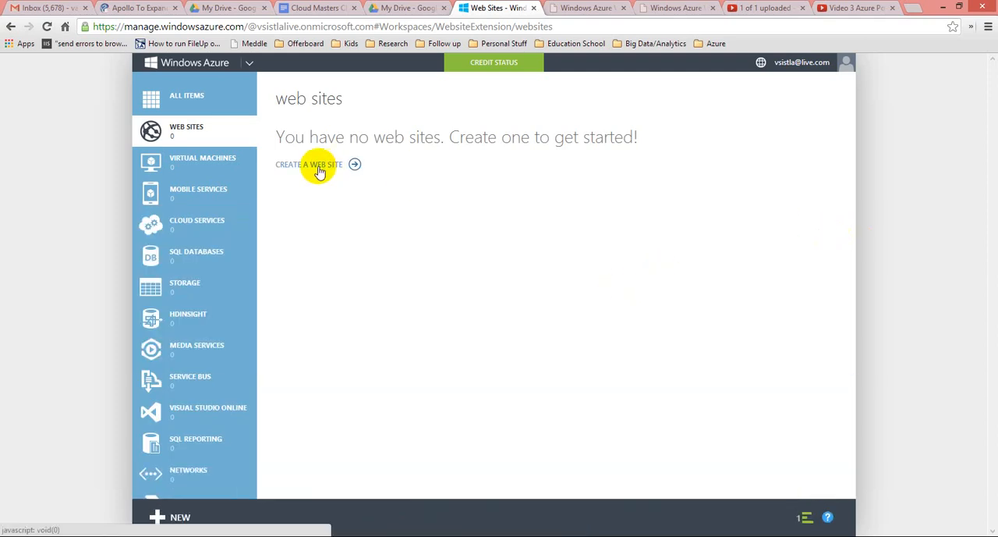
Start creating a new web site from the app gallery.
click(319, 170)
click(532, 331)
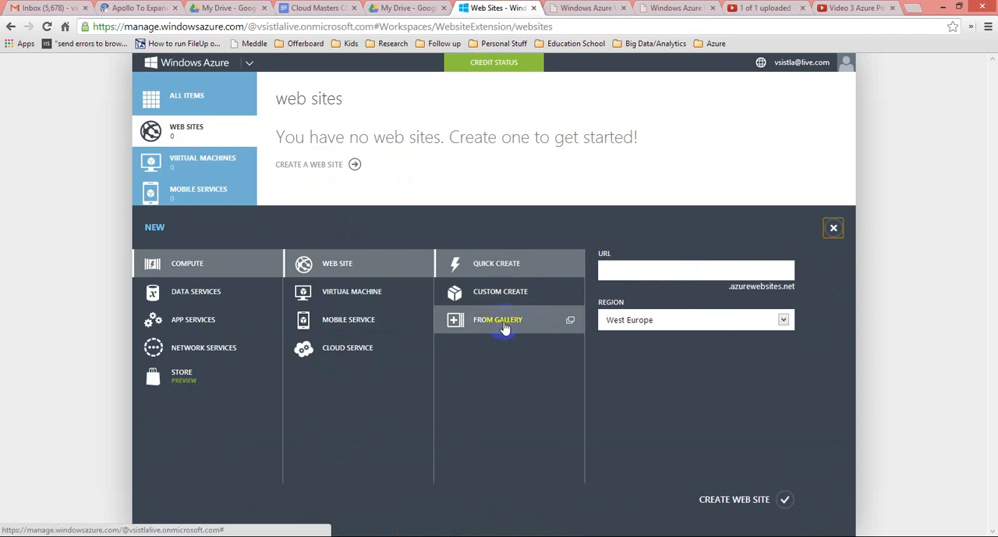
click(504, 327)
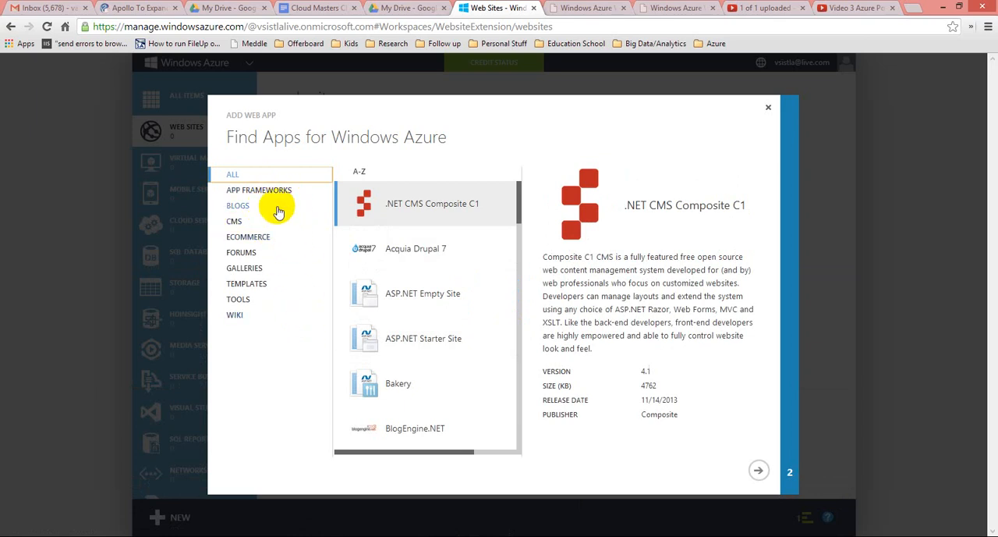
Choose the Joomla! app in the gallery and proceed to its configuration.
scroll(445, 390, down, 2)
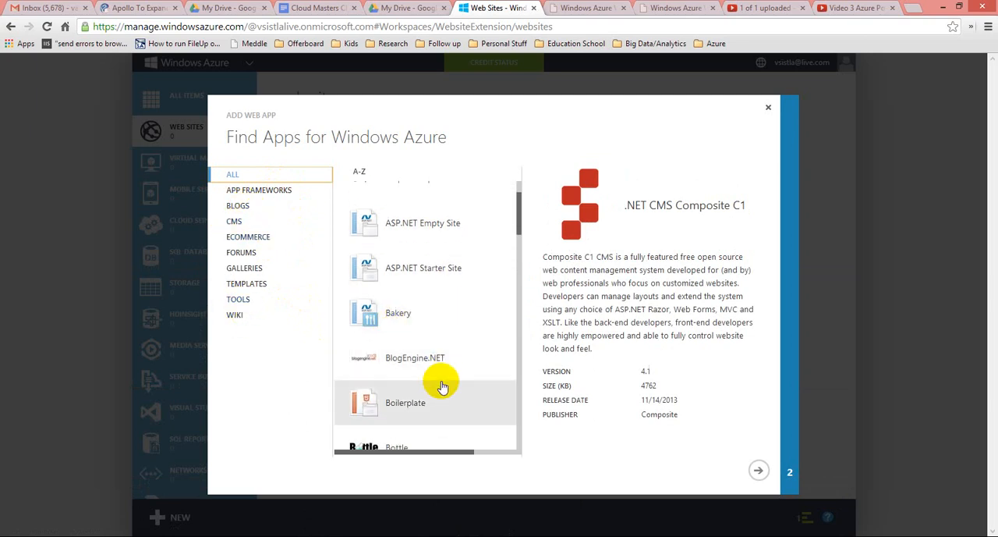
scroll(441, 386, down, 4)
scroll(442, 386, down, 10)
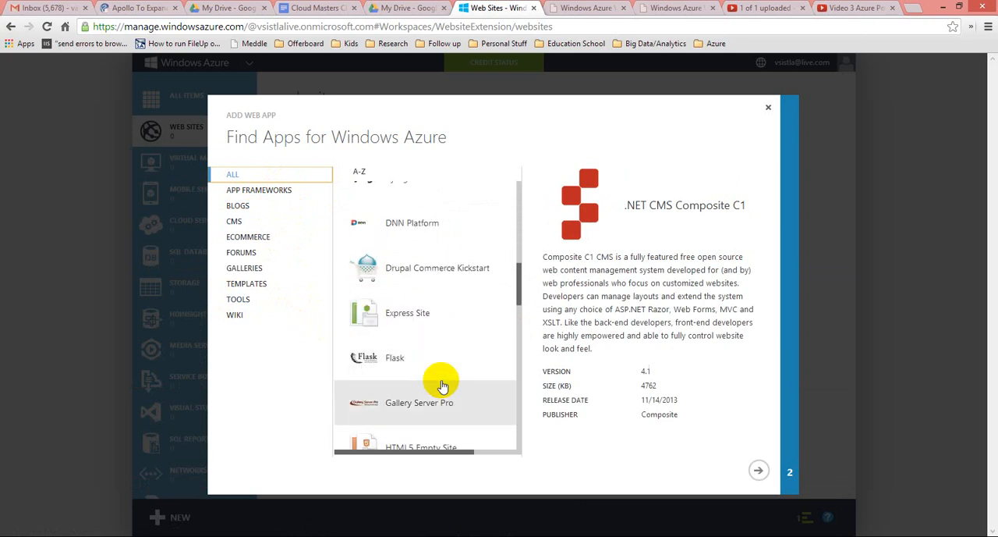
scroll(442, 386, down, 2)
click(407, 326)
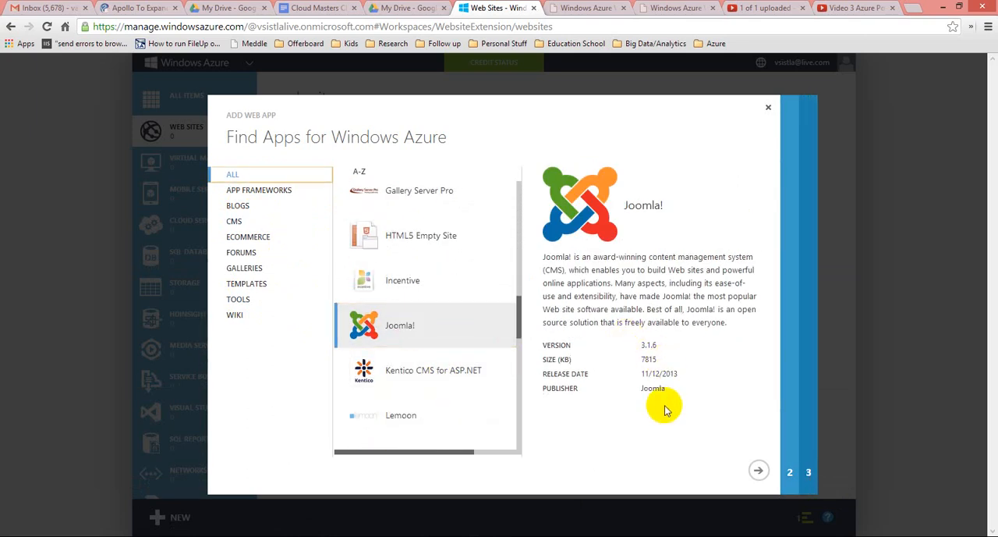
click(760, 472)
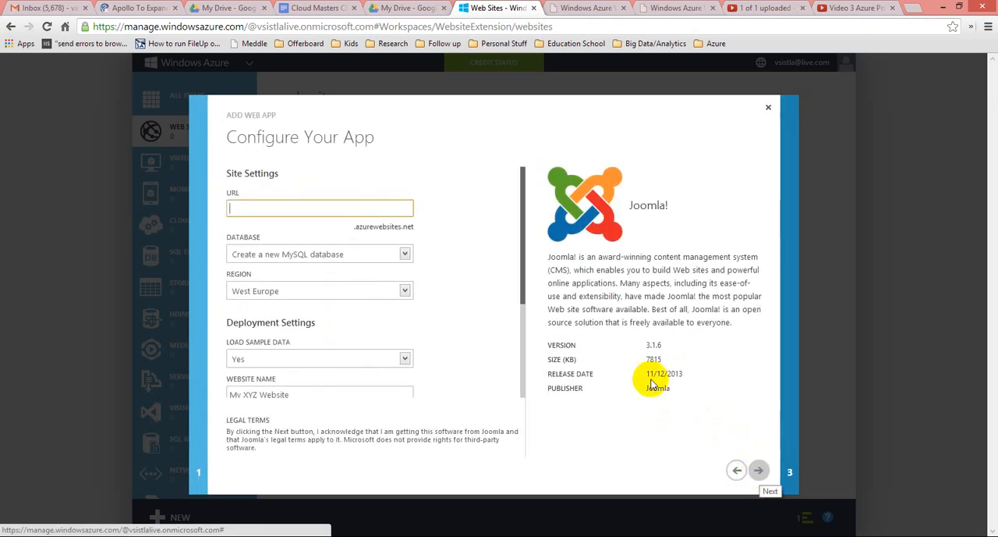
Enter the owner's username as the Joomla! site URL, review the database and deployment settings, and return to the app gallery.
text(vsistla)
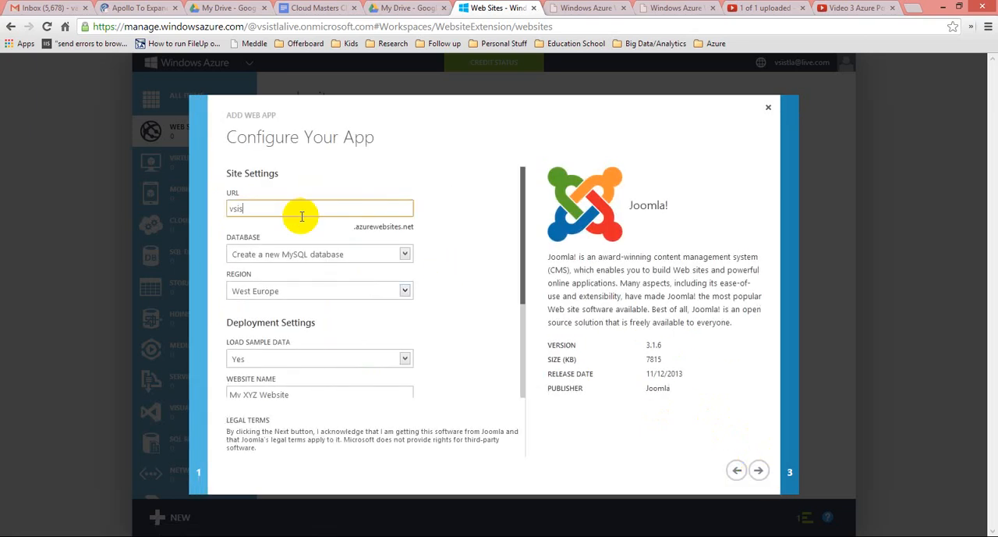
click(404, 255)
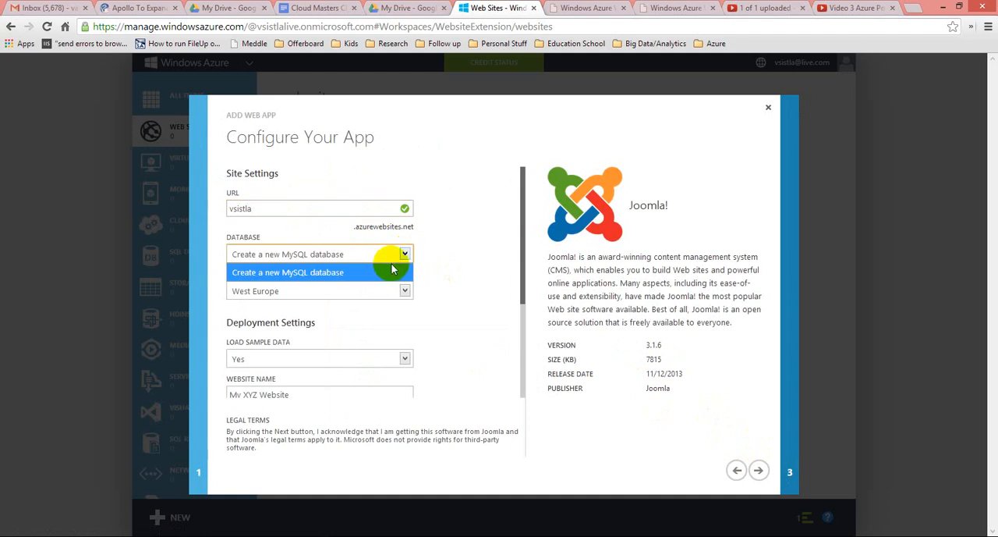
click(429, 275)
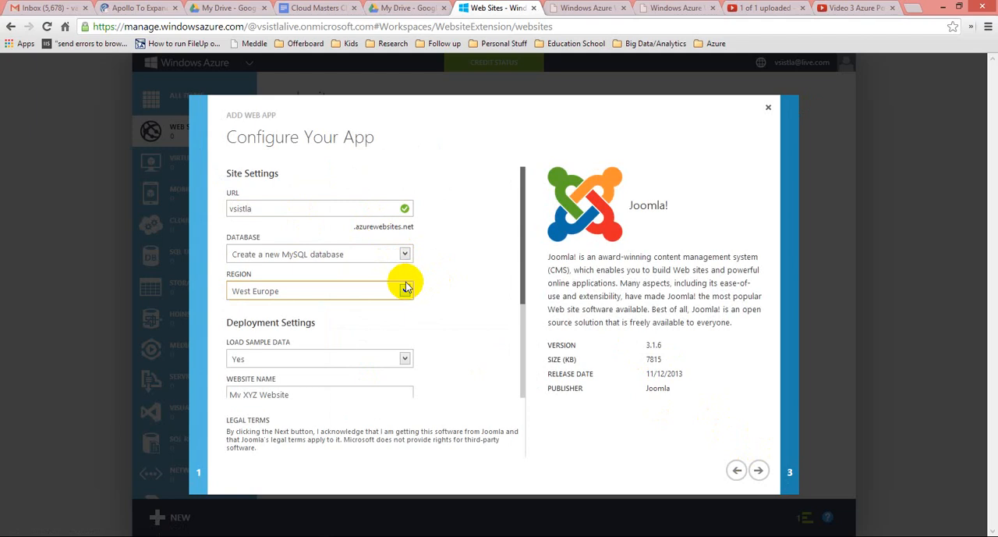
scroll(485, 372, down, 1)
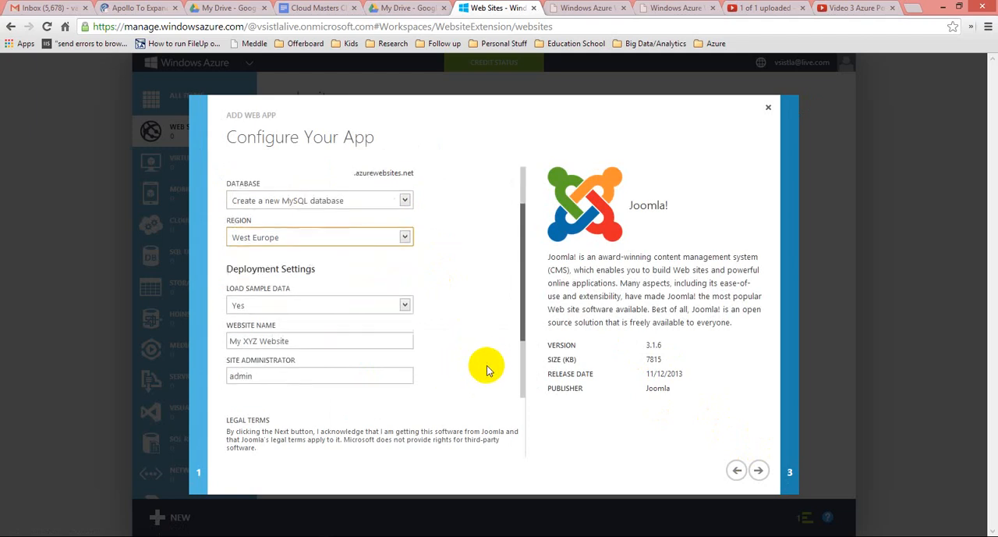
click(736, 472)
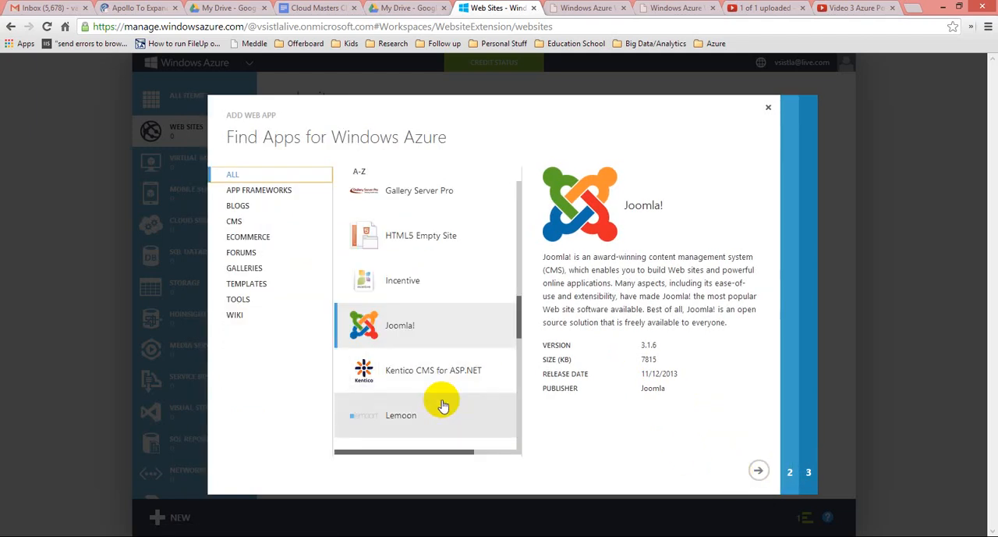
View the WordPress app's details in the gallery, and close the gallery without creating a site.
scroll(441, 402, down, 10)
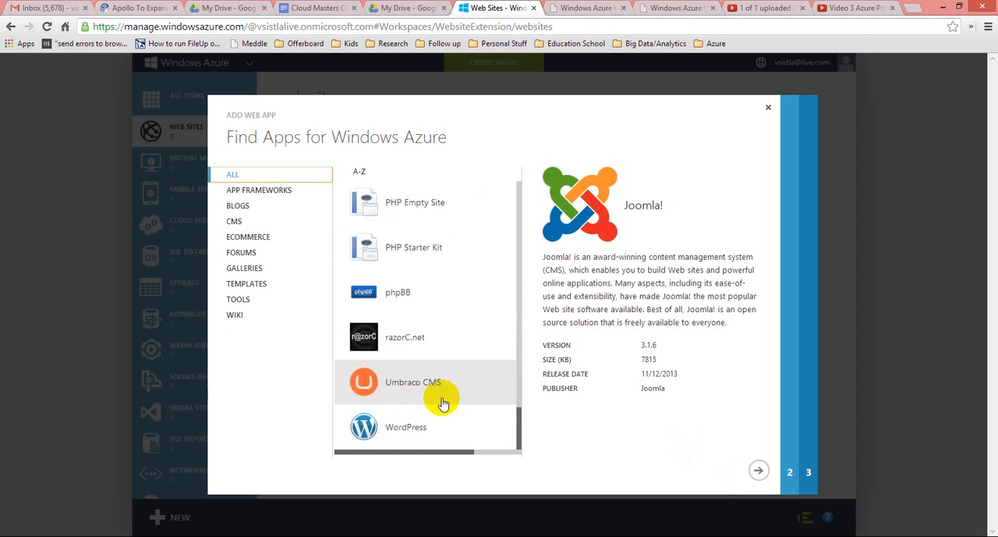
click(401, 425)
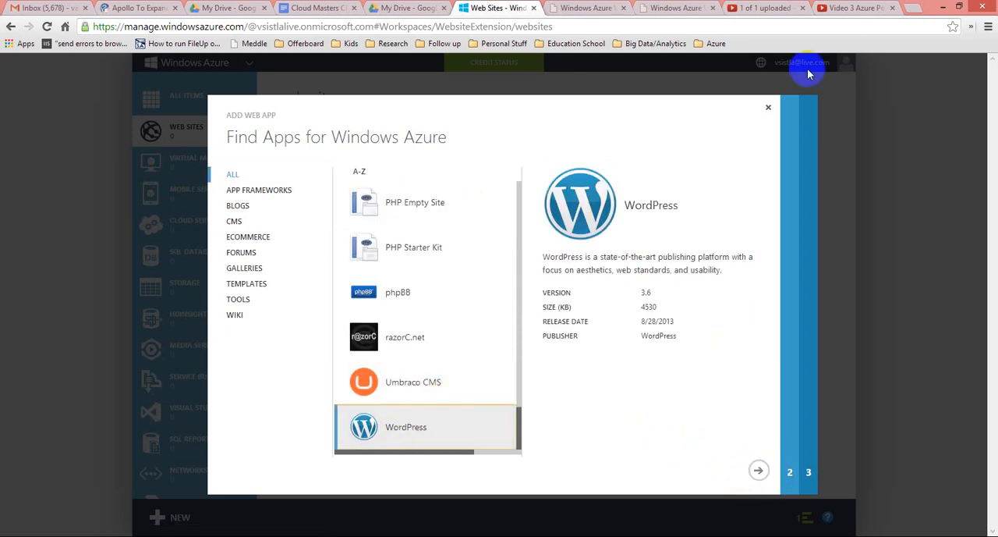
click(770, 110)
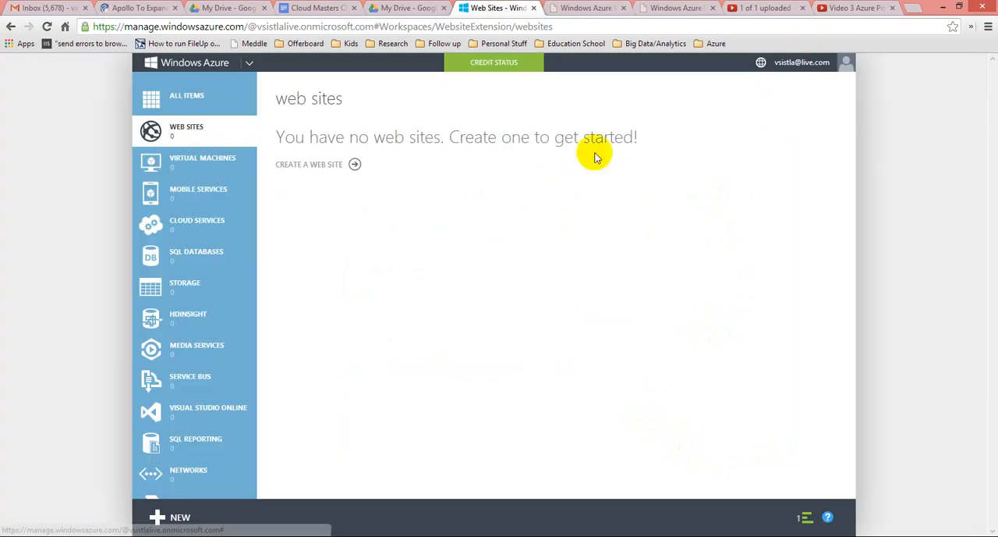
Quick-create a web site with the owner's username as its URL in the East US region, and dismiss the completed-operation notifications.
click(299, 171)
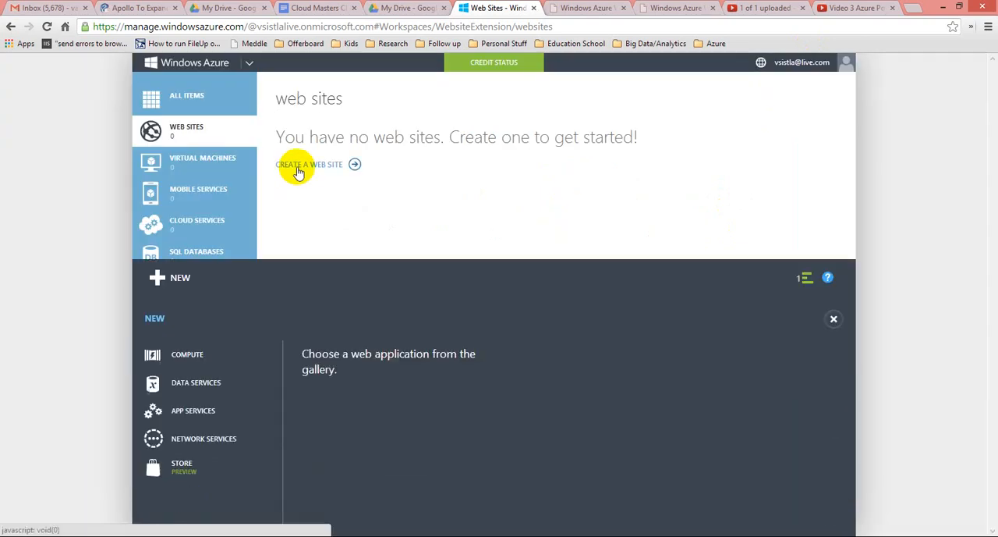
click(618, 270)
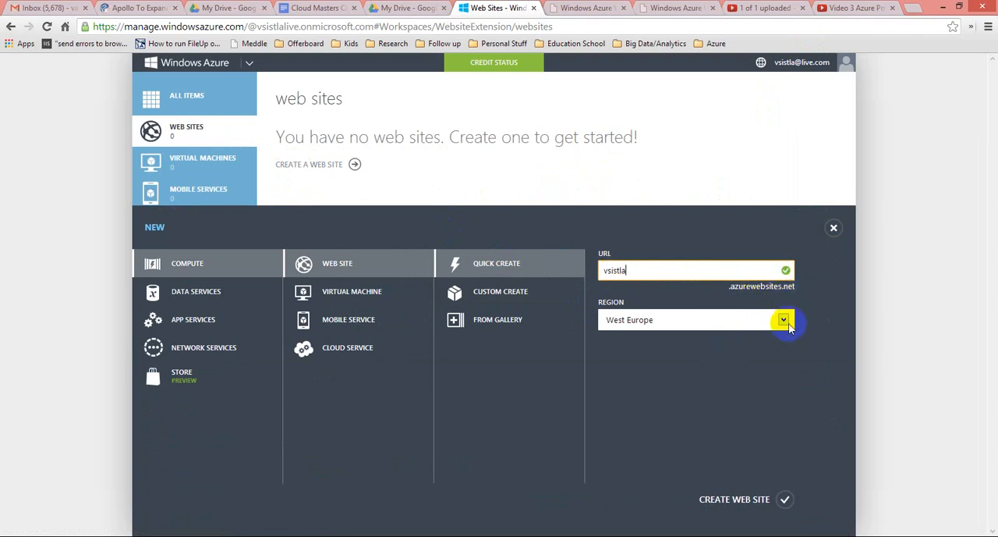
click(785, 320)
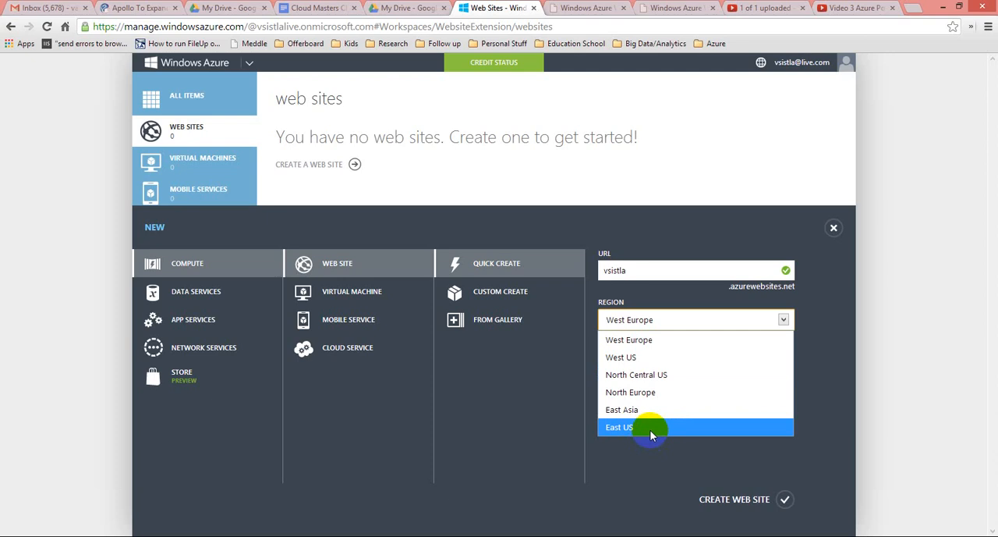
click(652, 428)
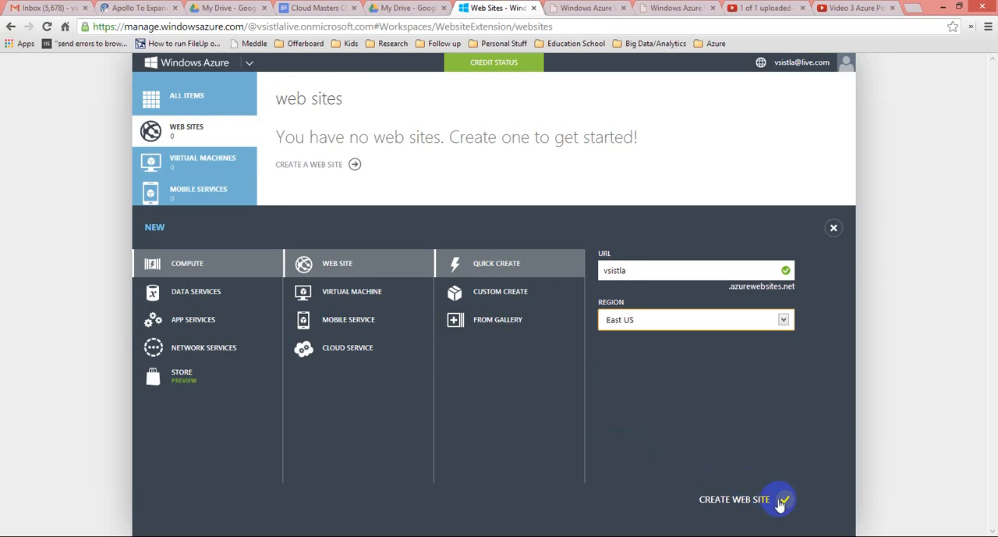
click(781, 502)
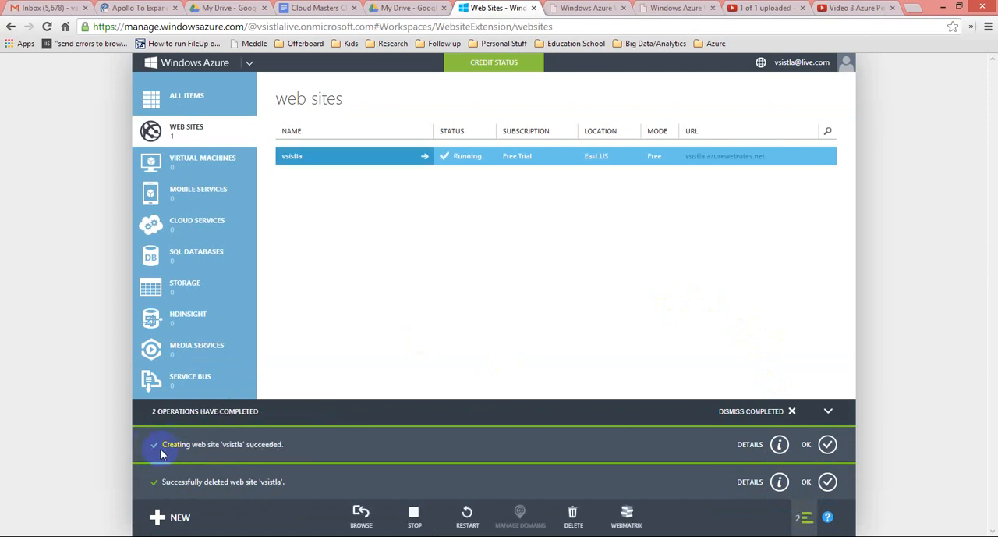
click(827, 443)
click(827, 483)
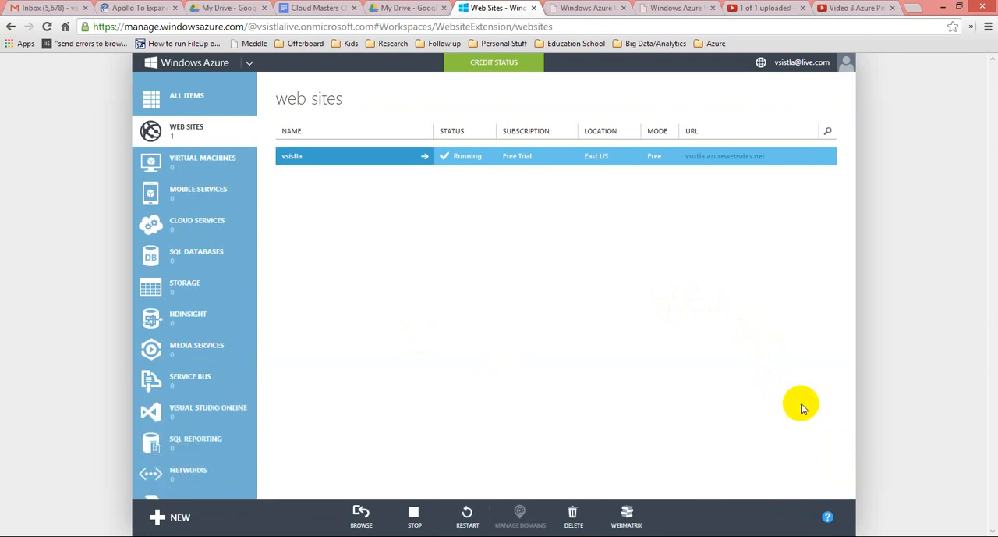
Open the new web site's quick start page from the list of all items.
click(299, 161)
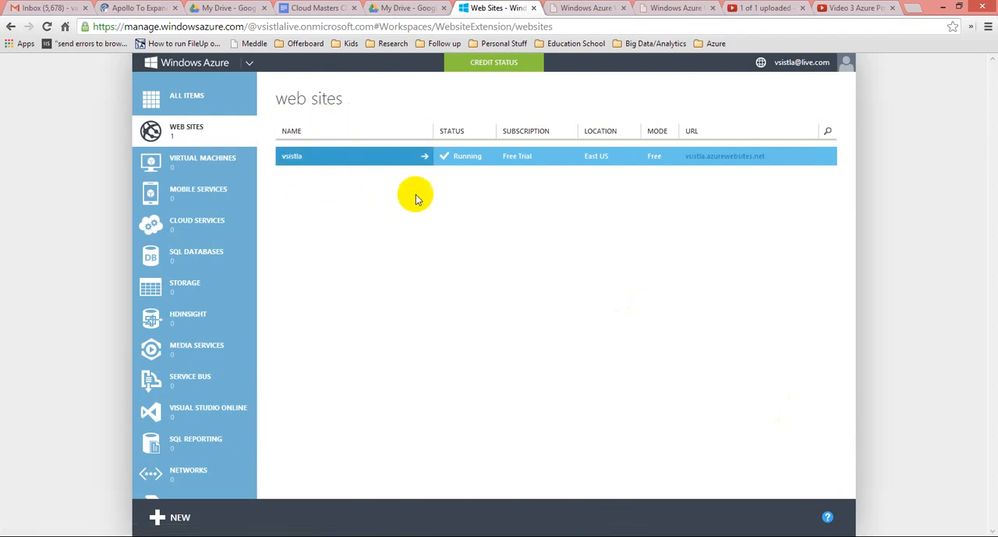
click(187, 135)
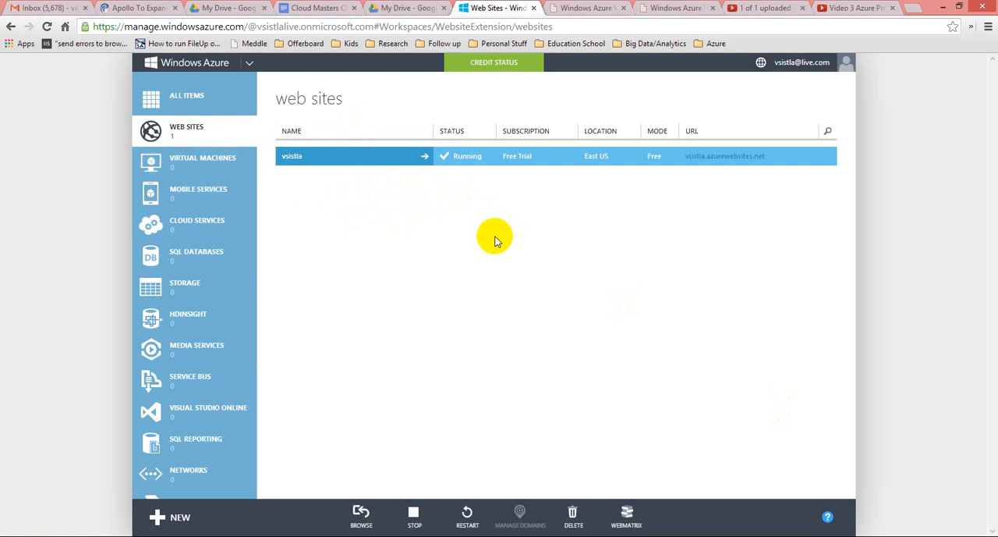
click(191, 101)
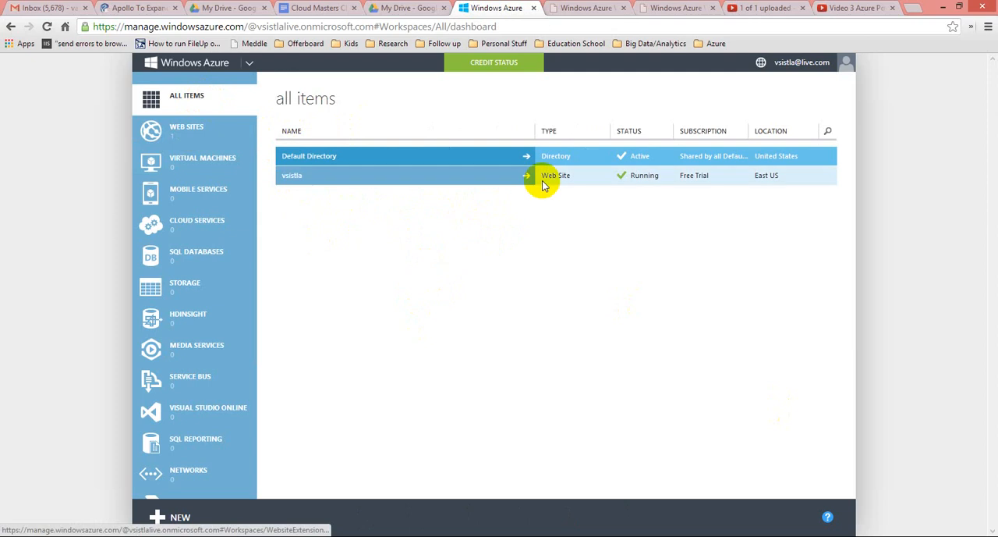
click(291, 176)
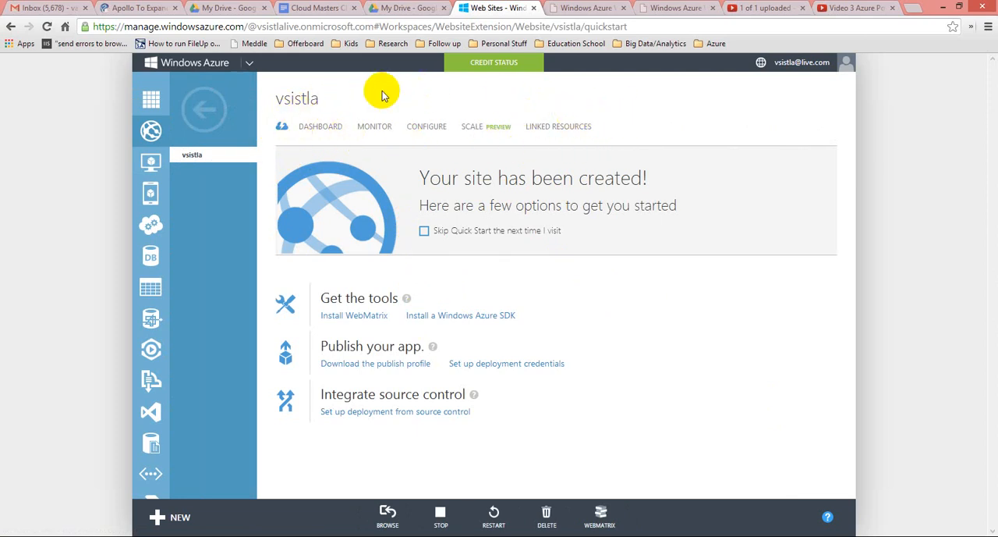
Review the site's dashboard, including its activity chart, web endpoint and autoscale status, and usage overview.
click(312, 130)
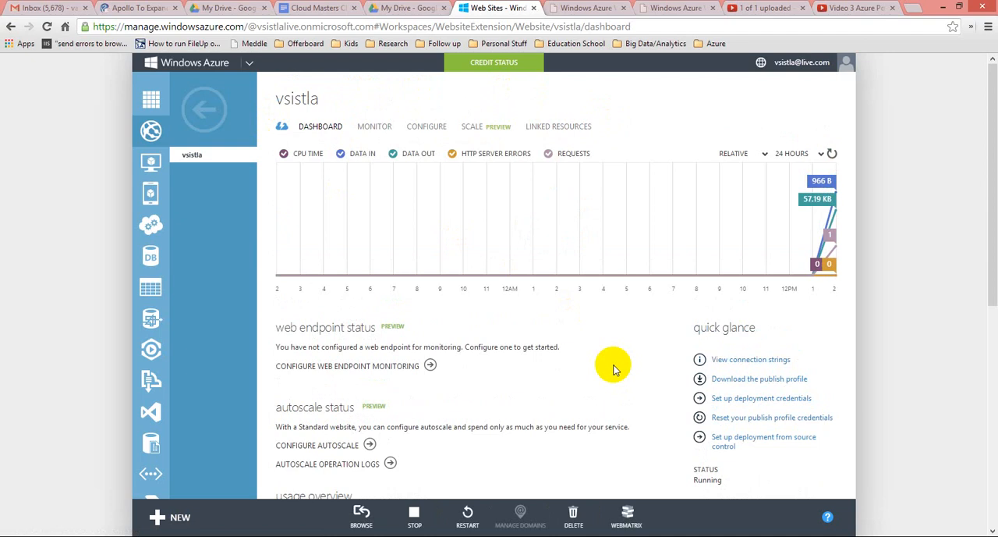
scroll(613, 368, down, 3)
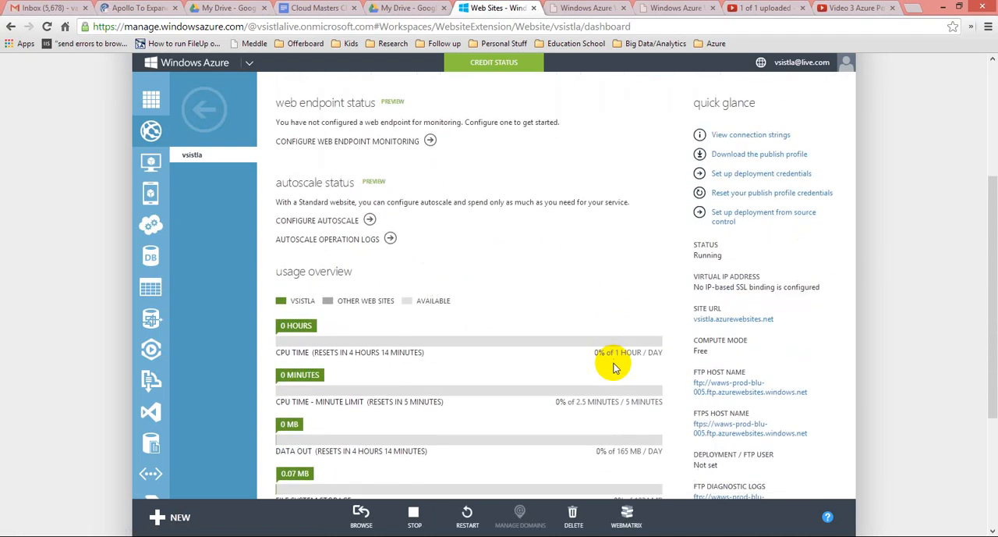
scroll(613, 368, down, 1)
scroll(572, 392, down, 1)
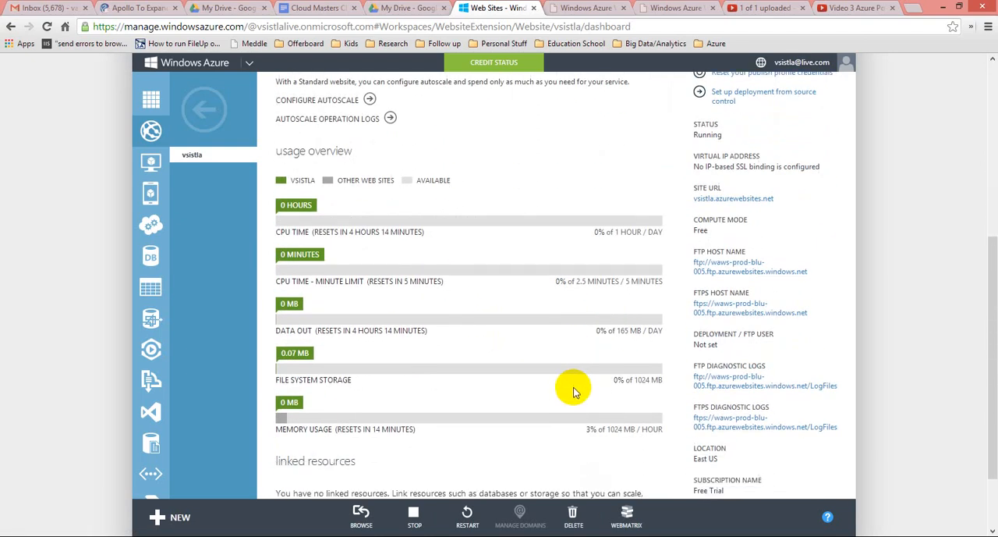
View the form for setting up deployment credentials, and close it without entering a user name or password.
scroll(573, 392, up, 2)
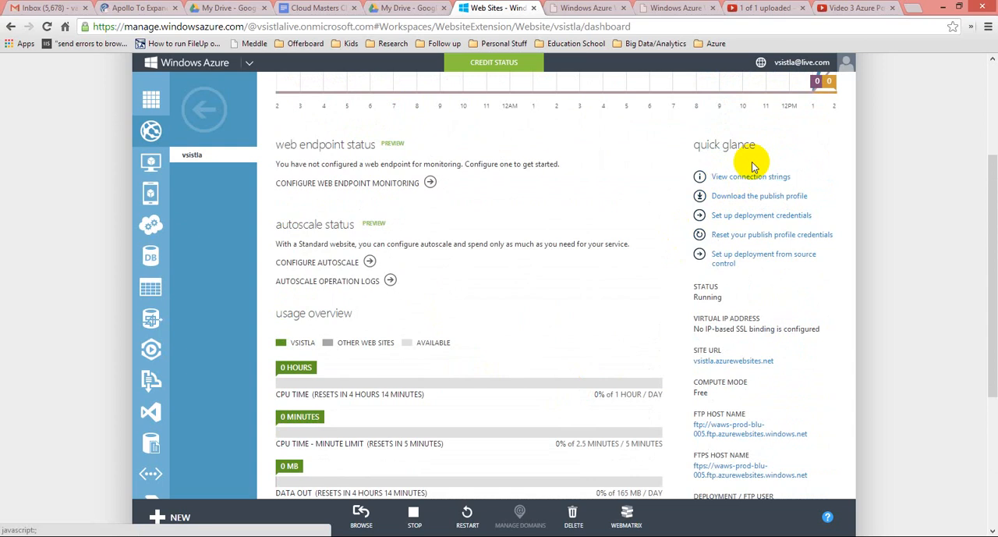
click(776, 219)
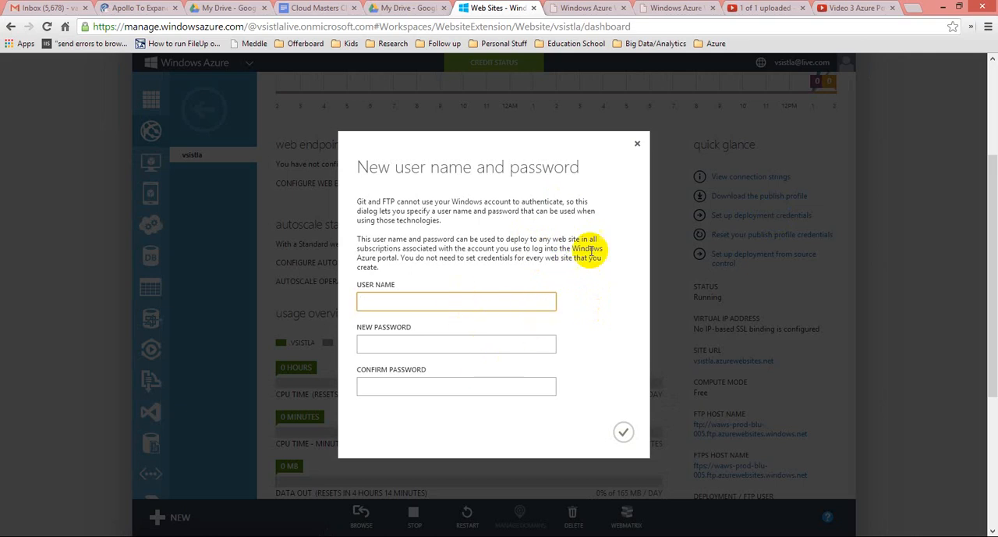
click(636, 145)
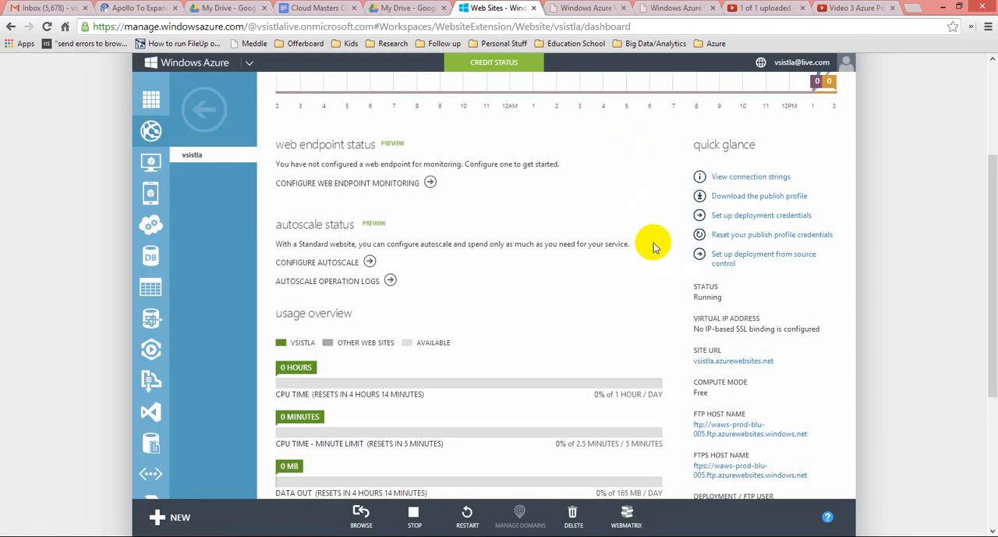
Open the live web site through the site URL on its dashboard.
scroll(653, 247, down, 3)
scroll(654, 246, down, 1)
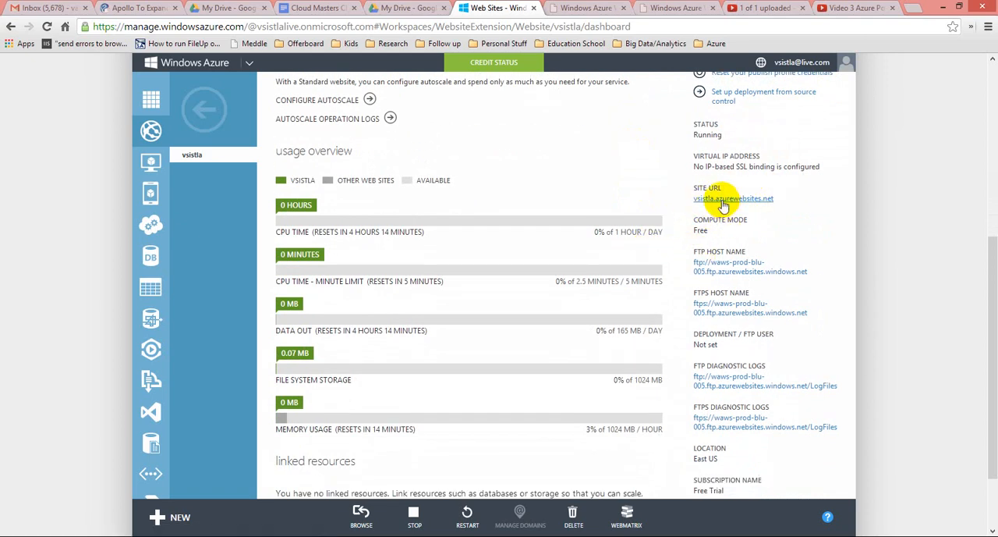
click(723, 201)
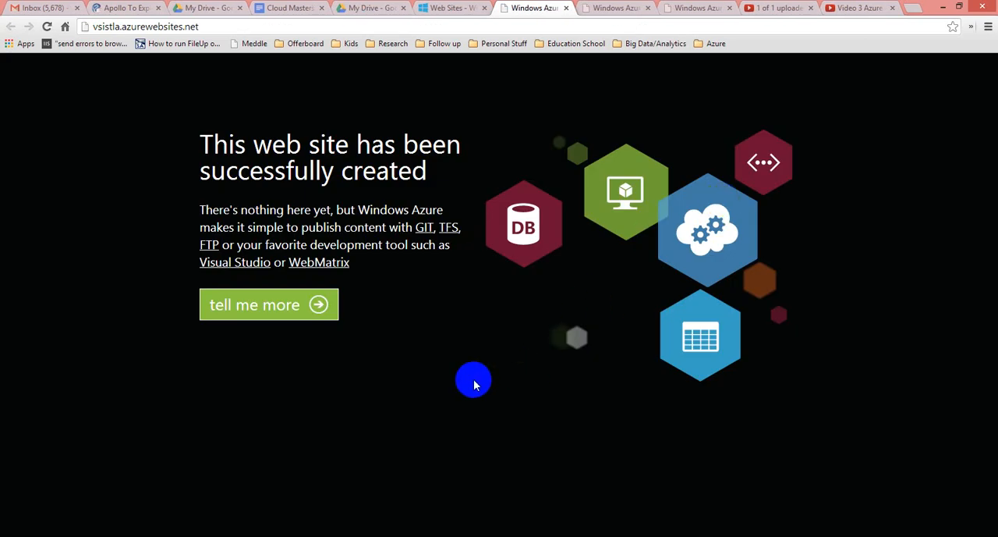
Return to the Azure portal and view the site's monitoring metrics.
click(446, 9)
scroll(572, 333, up, 5)
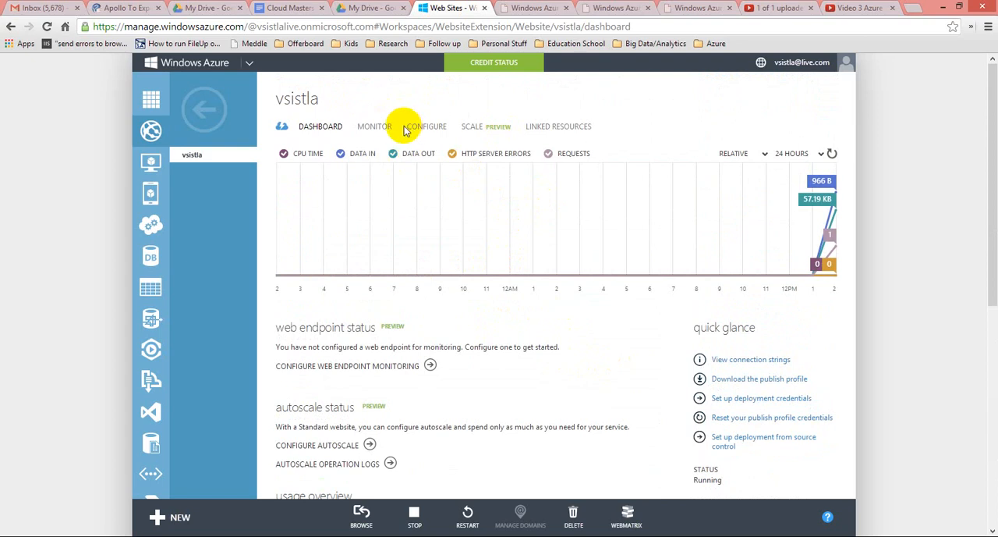
click(371, 128)
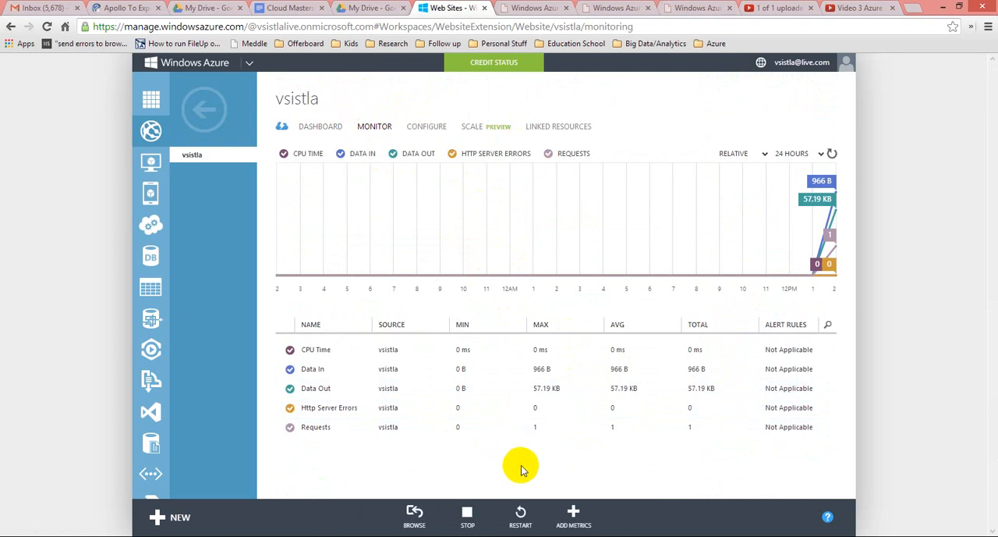
Examine the site's configuration settings, from the framework versions, domain names and diagnostics to the default documents, handler mappings and virtual directories.
click(421, 128)
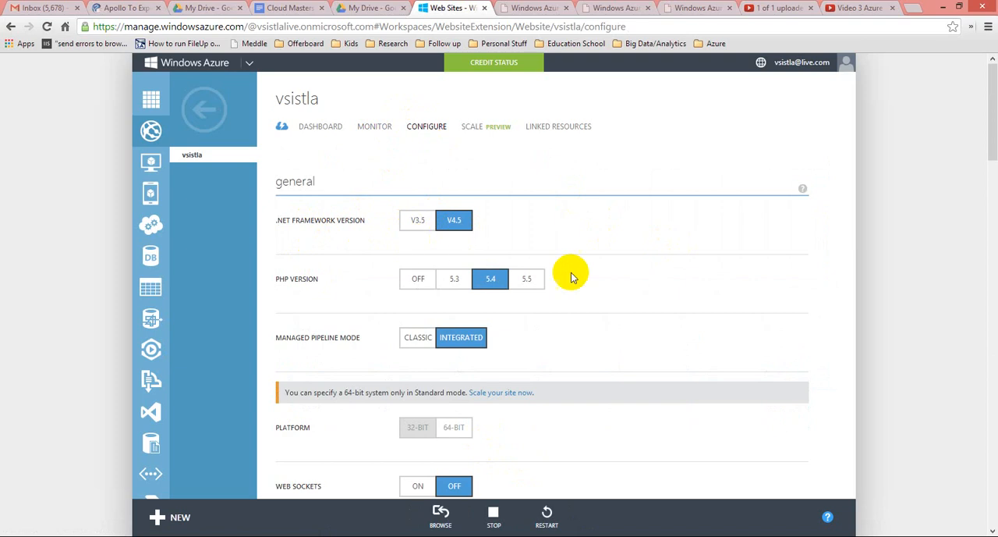
scroll(705, 343, down, 6)
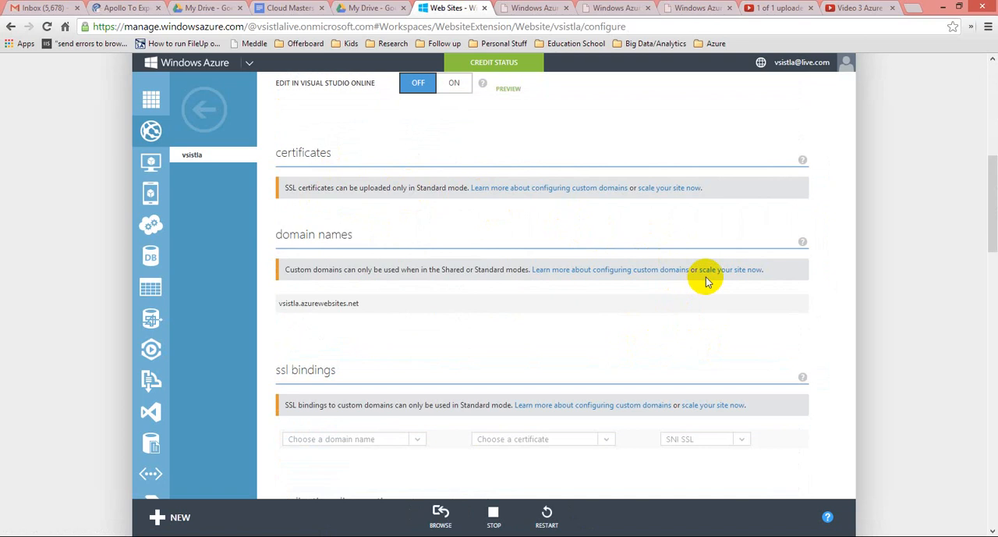
scroll(718, 325, down, 3)
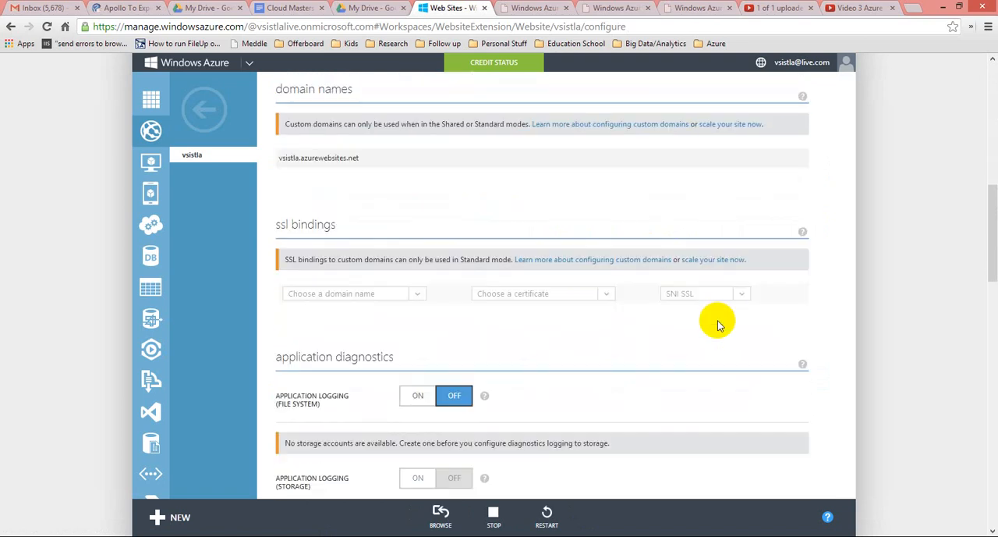
scroll(718, 324, down, 2)
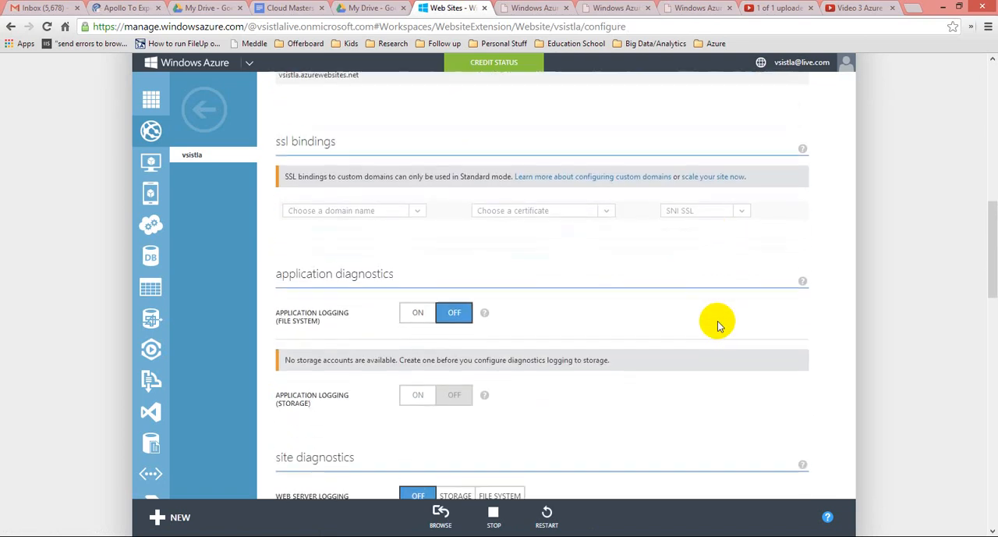
scroll(718, 324, down, 3)
scroll(718, 325, down, 3)
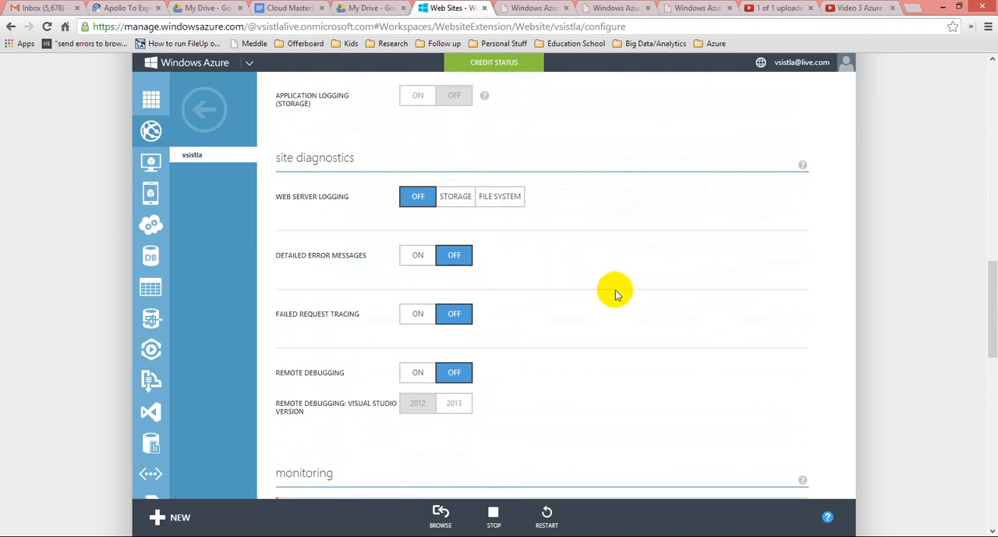
scroll(669, 326, down, 1)
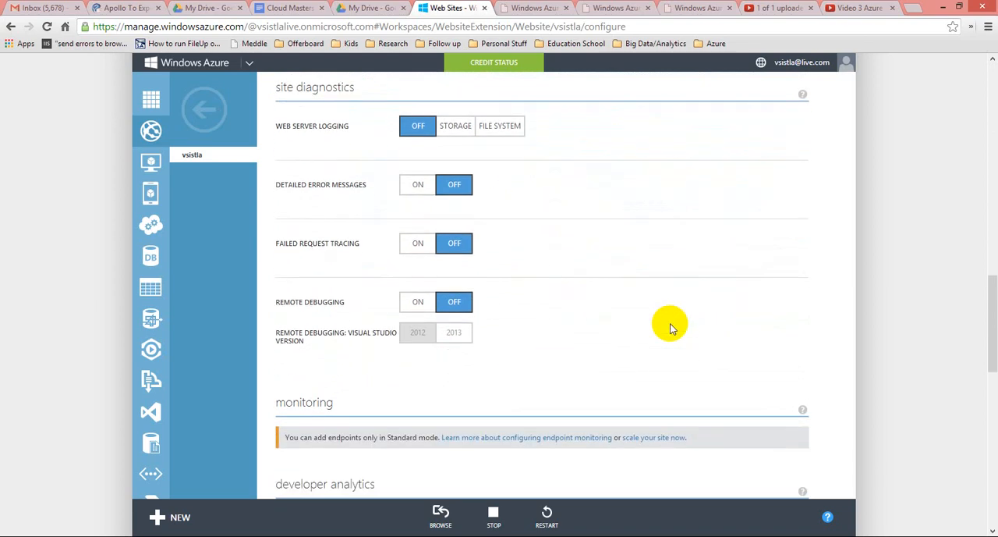
scroll(669, 326, down, 1)
scroll(669, 326, up, 1)
scroll(672, 327, up, 1)
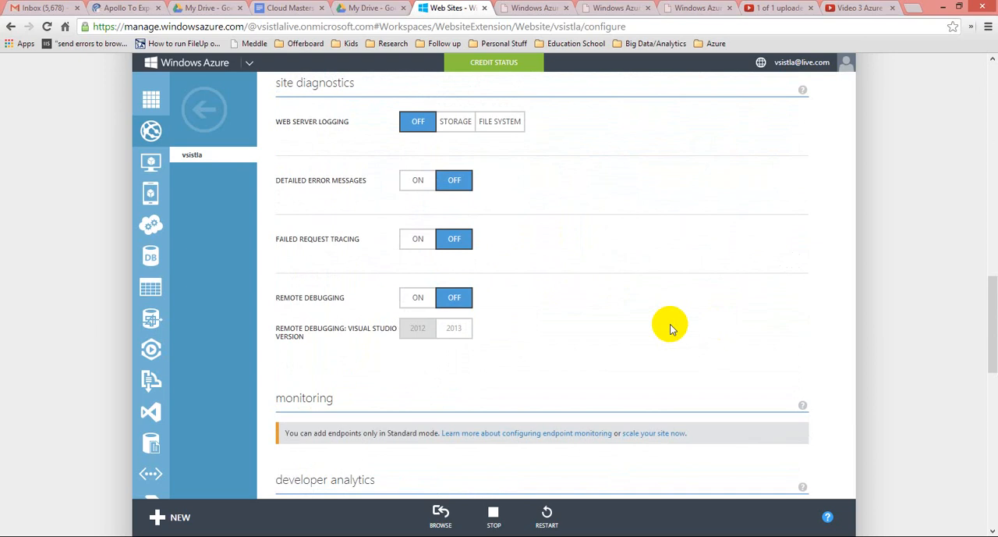
scroll(670, 329, down, 6)
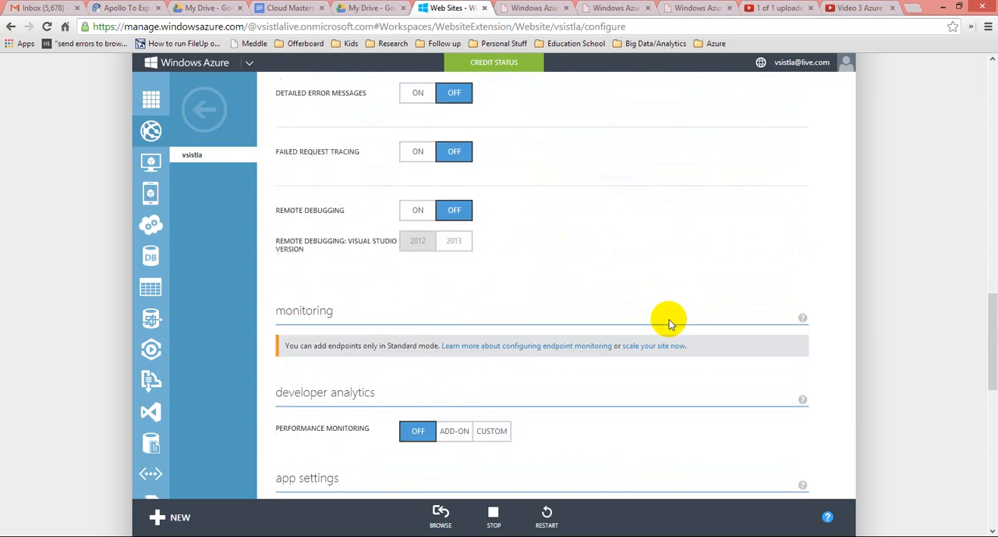
scroll(670, 323, down, 4)
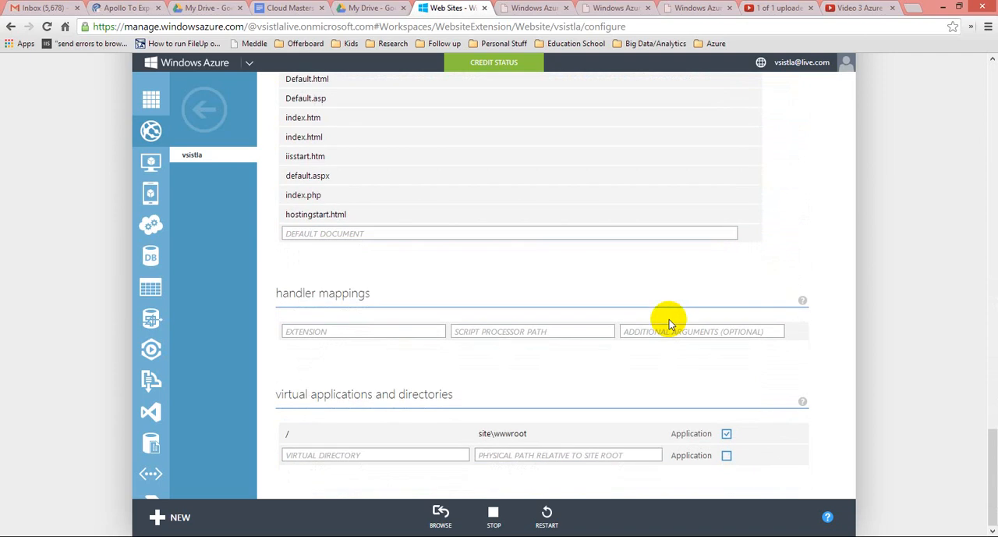
scroll(833, 422, up, 18)
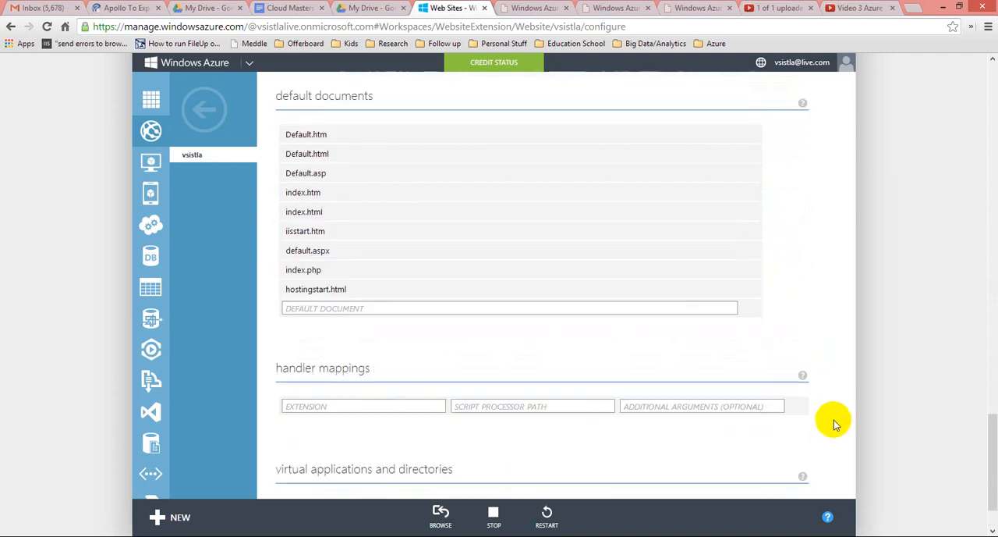
scroll(830, 428, up, 8)
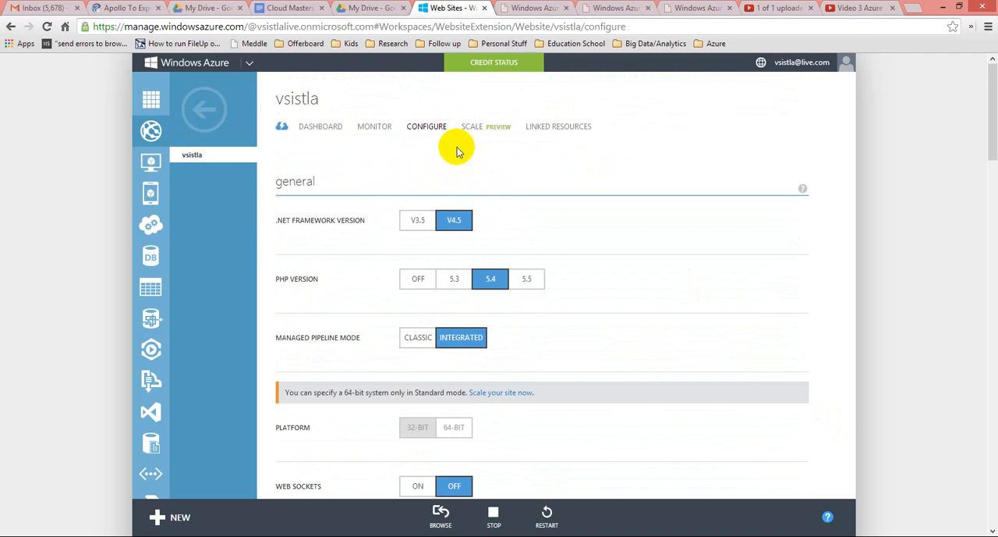
Examine the site's scaling options and the instance count help, trying counts of 2 and 4 and clearing the field without saving.
click(468, 128)
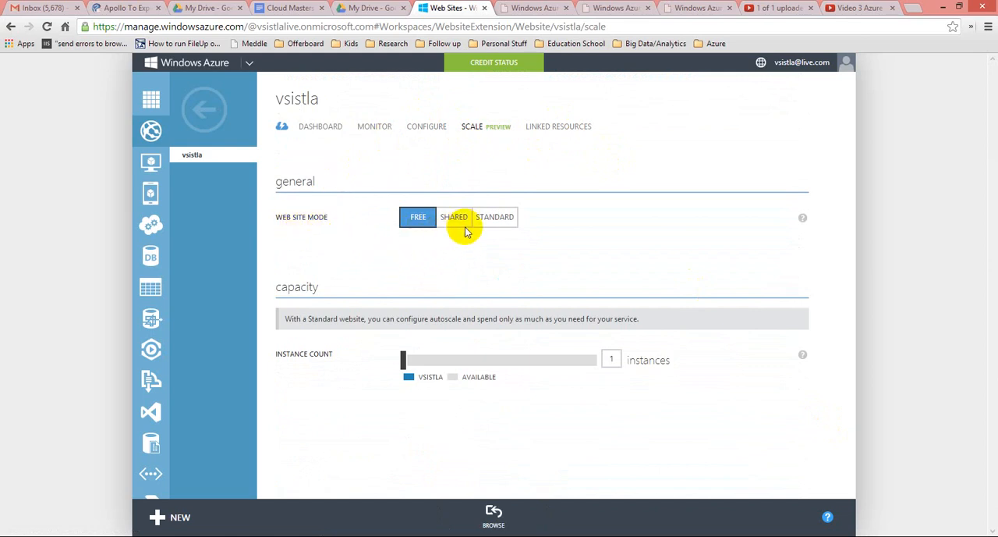
mouse_move(803, 222)
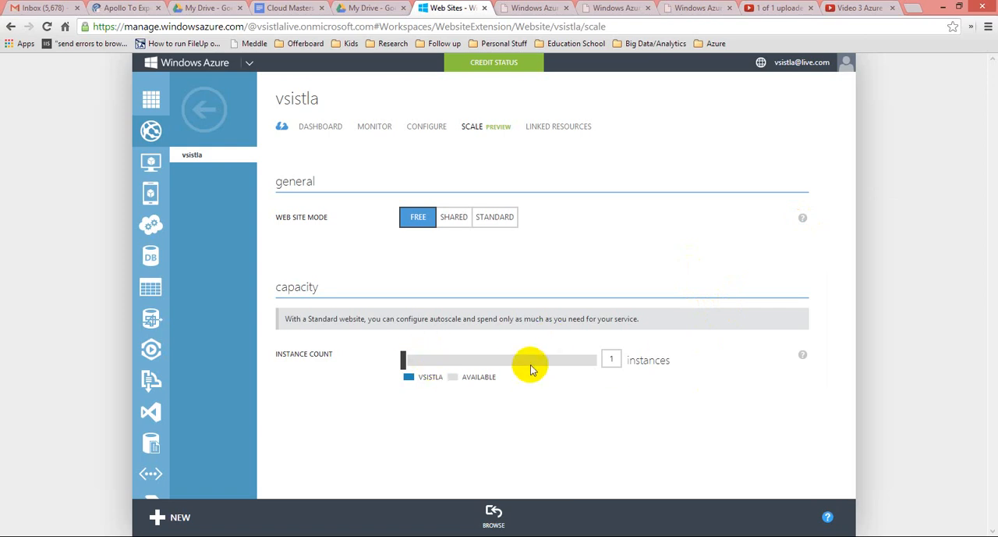
click(611, 358)
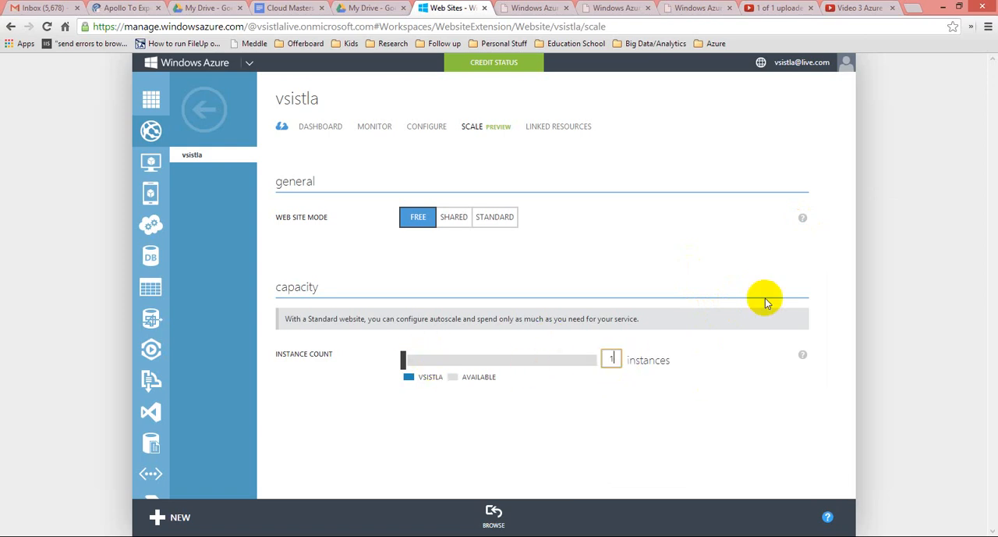
key(BackSpace)
text(2)
key(BackSpace)
text(4)
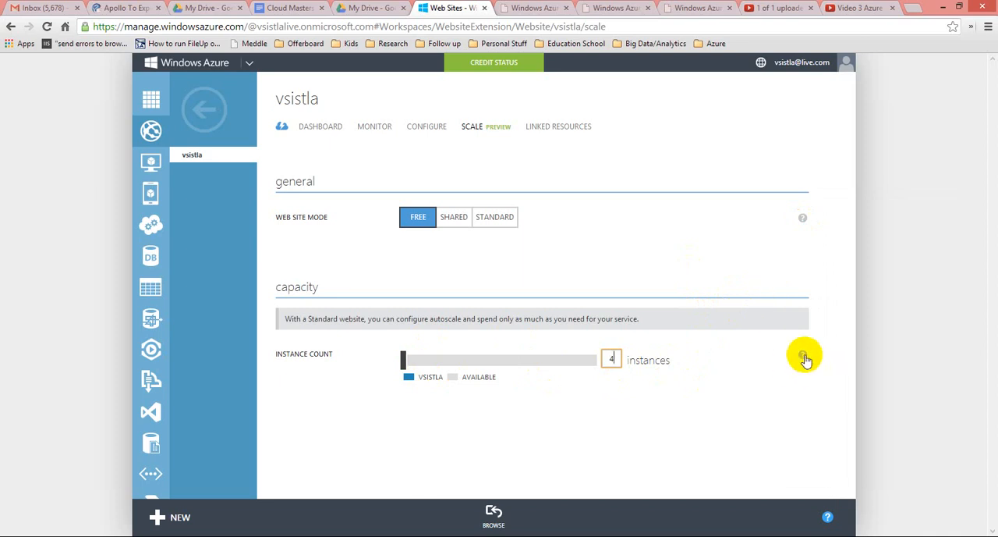
mouse_move(804, 358)
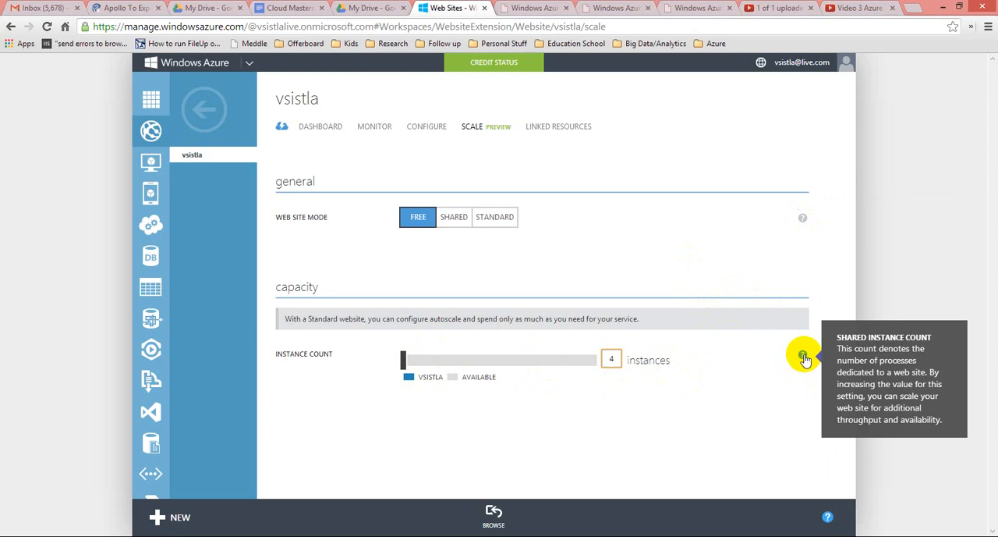
key(BackSpace)
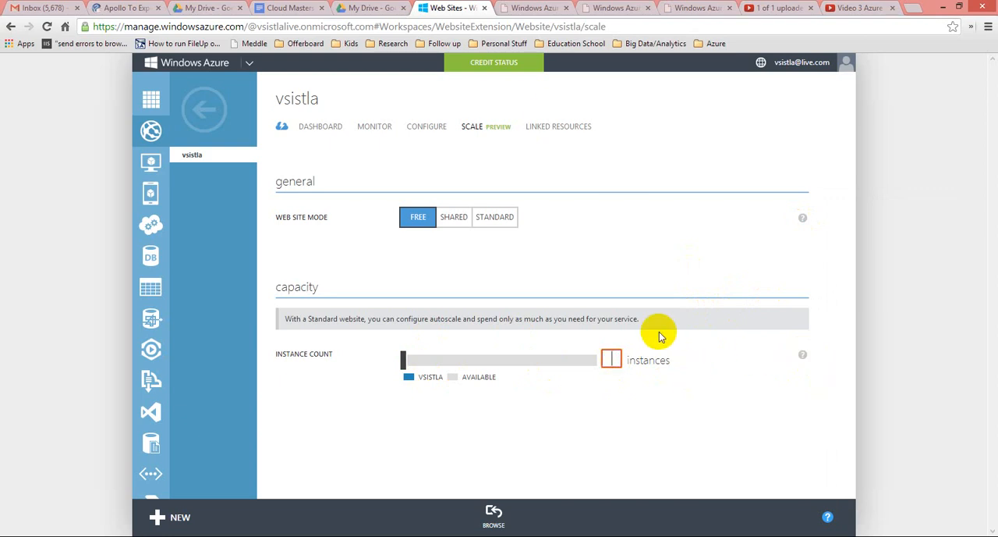
View the types of new resource that can be linked to the site, and close the form without choosing one.
click(547, 128)
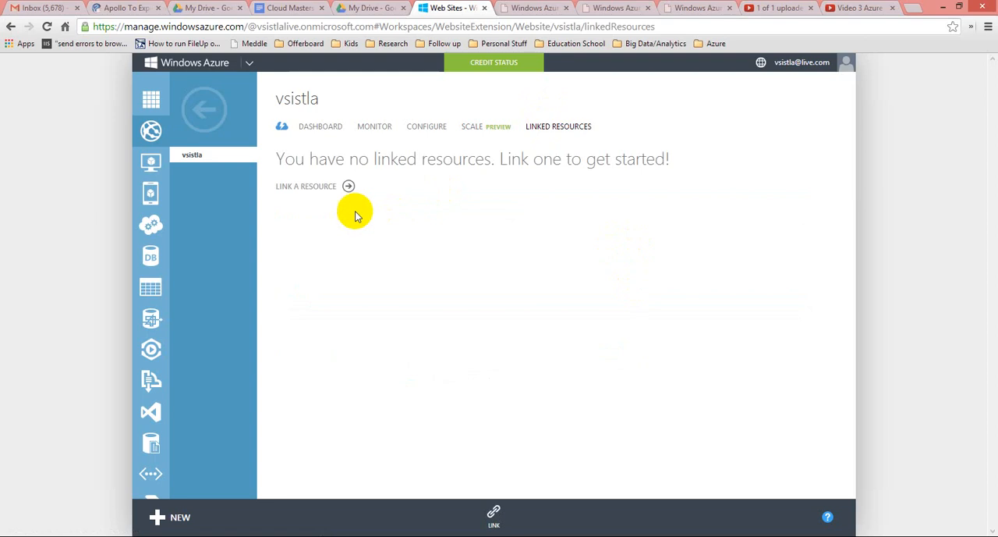
click(321, 189)
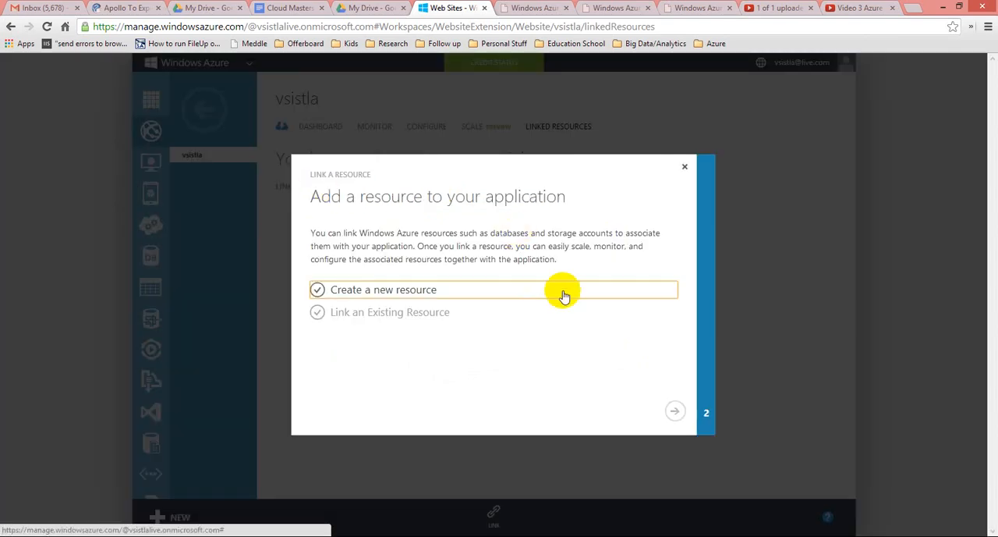
click(413, 295)
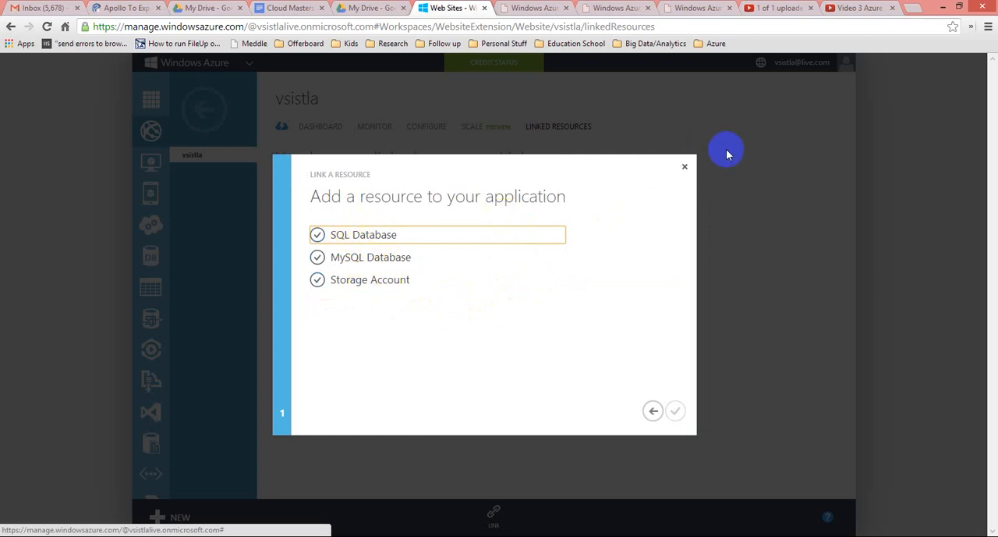
click(685, 173)
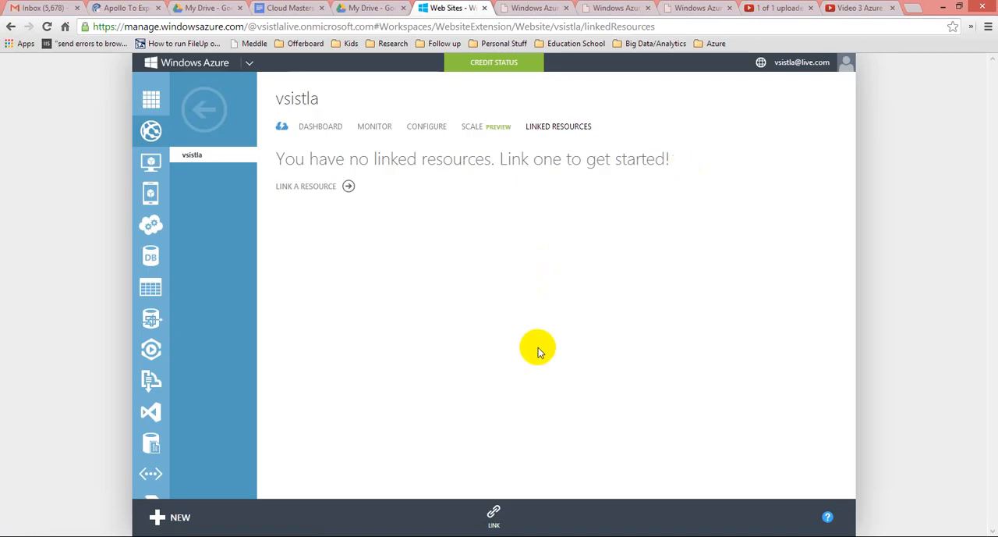
Open the site's quick start page from its dashboard and download the WebMatrix installer.
click(303, 128)
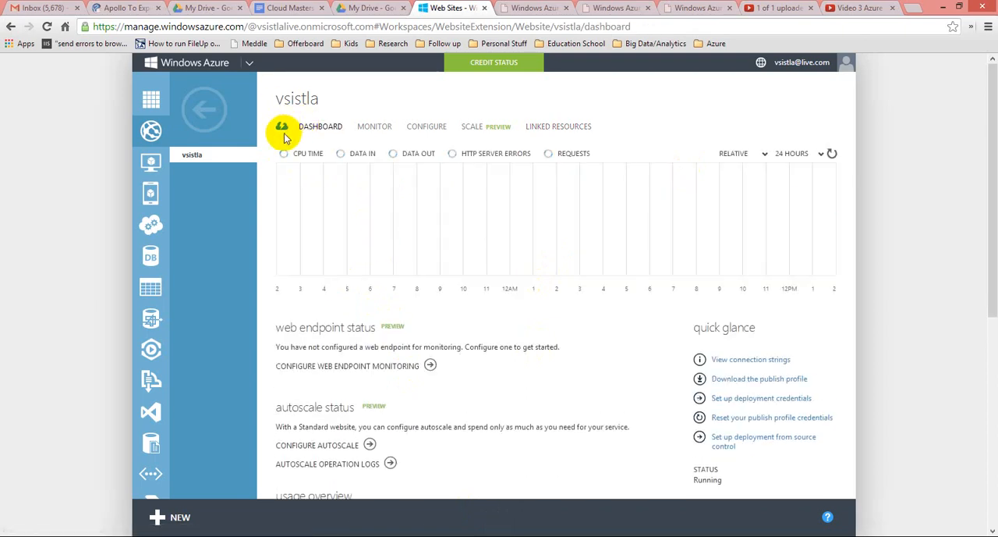
click(283, 127)
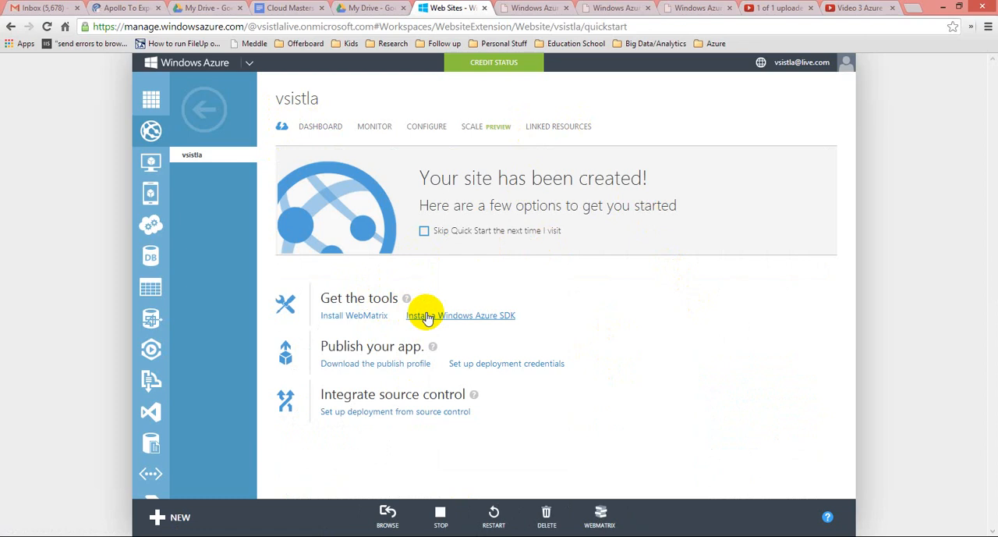
click(357, 314)
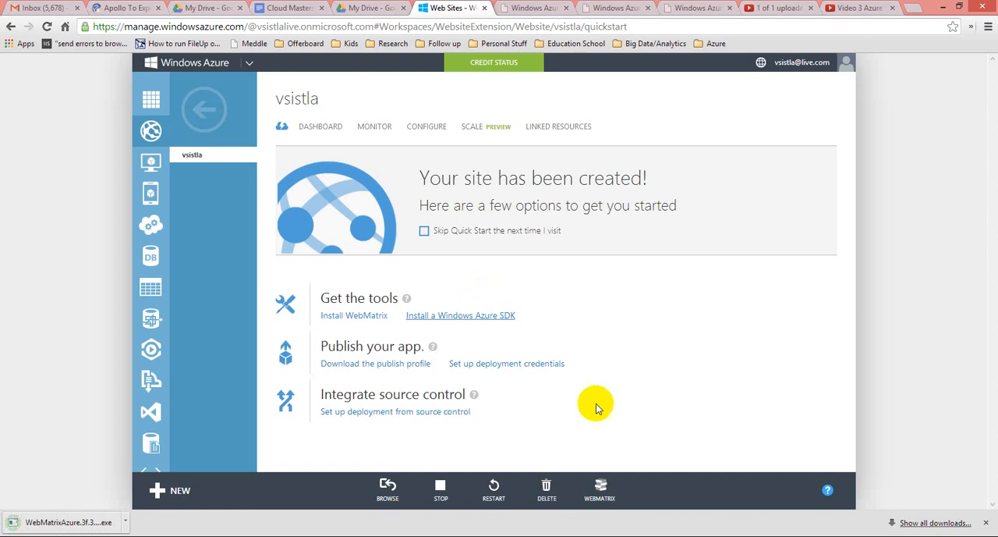
Launch WebMatrix for the site, agreeing to the license terms and adding the Microsoft Tools Launcher extension to Chrome.
click(601, 494)
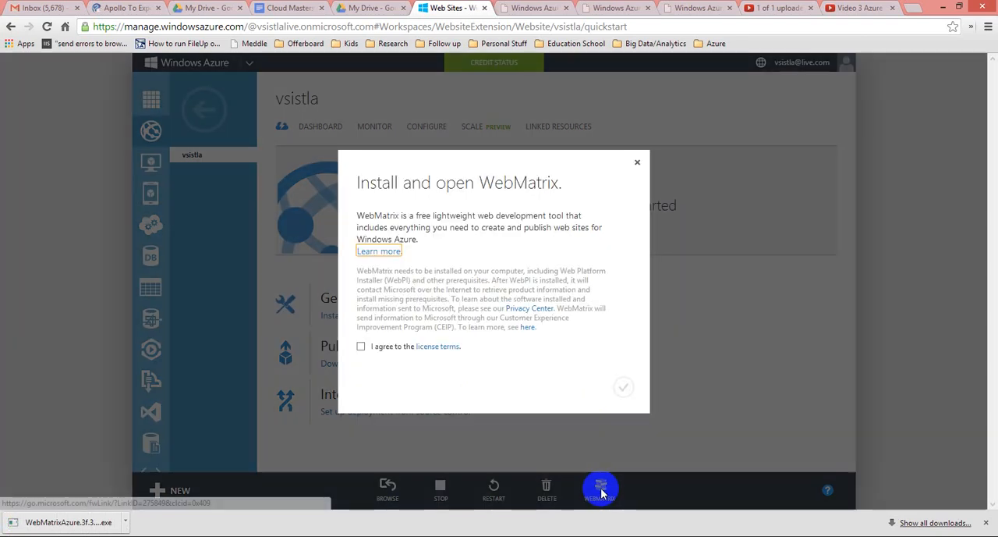
click(362, 347)
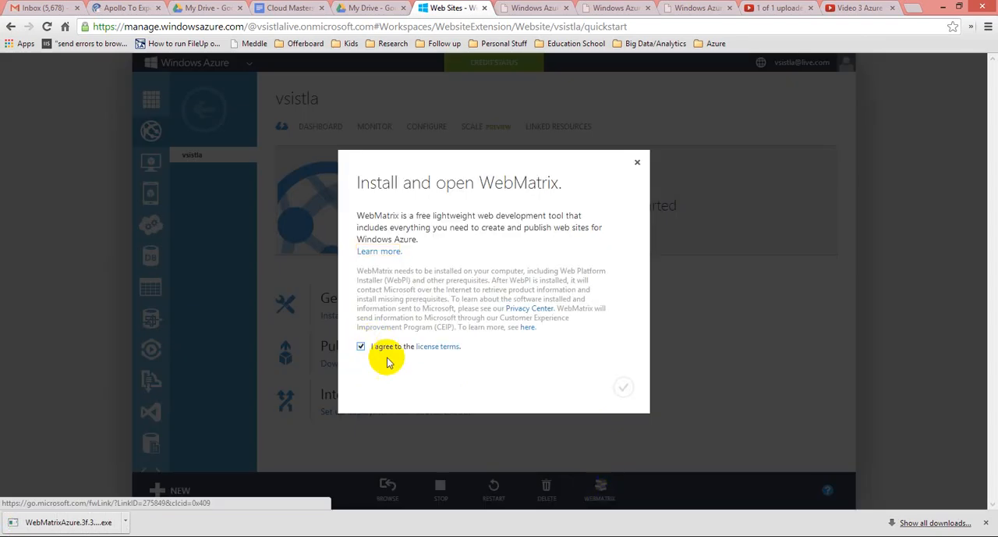
click(623, 386)
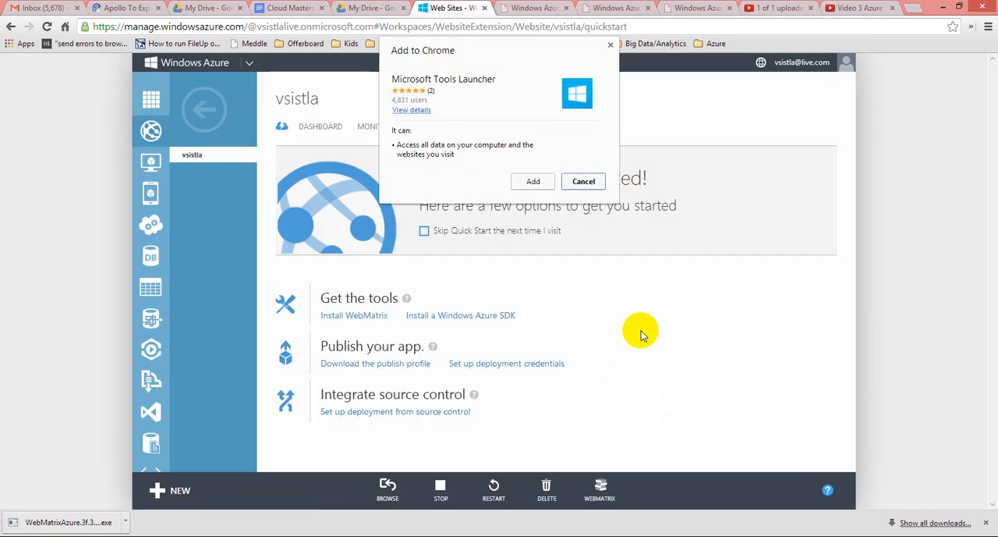
click(528, 183)
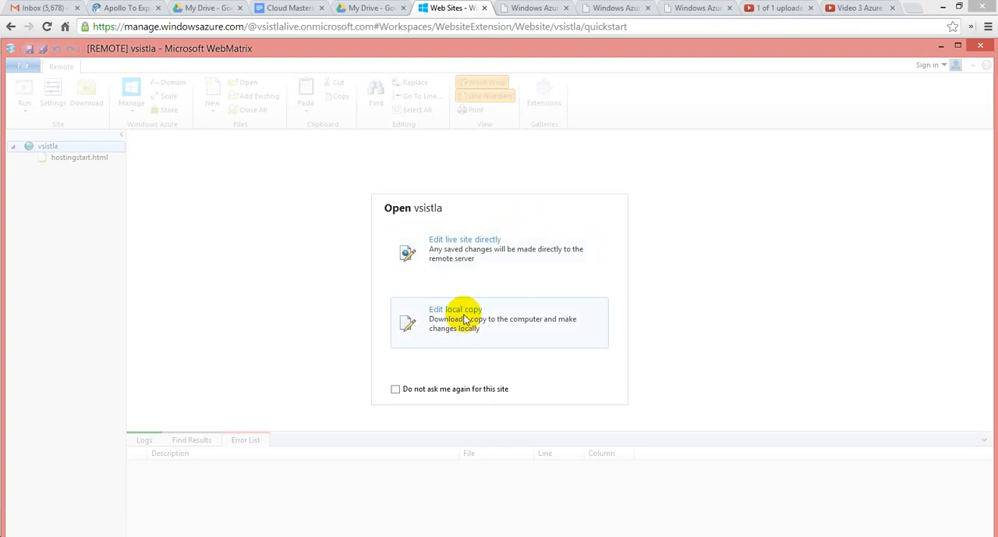
Open the site in WebMatrix for editing the live site directly, and select the hostingstart.html file.
click(468, 244)
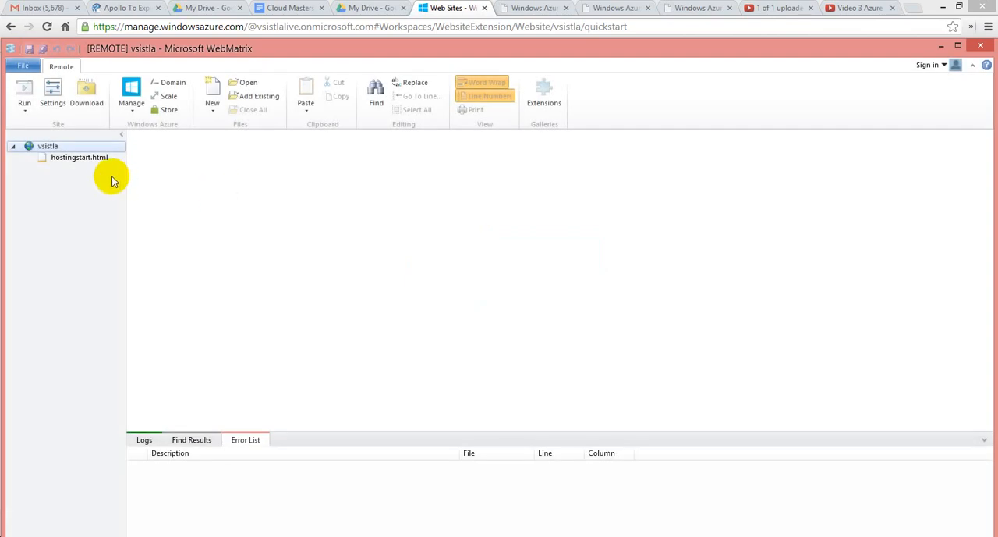
click(82, 159)
double_click(82, 160)
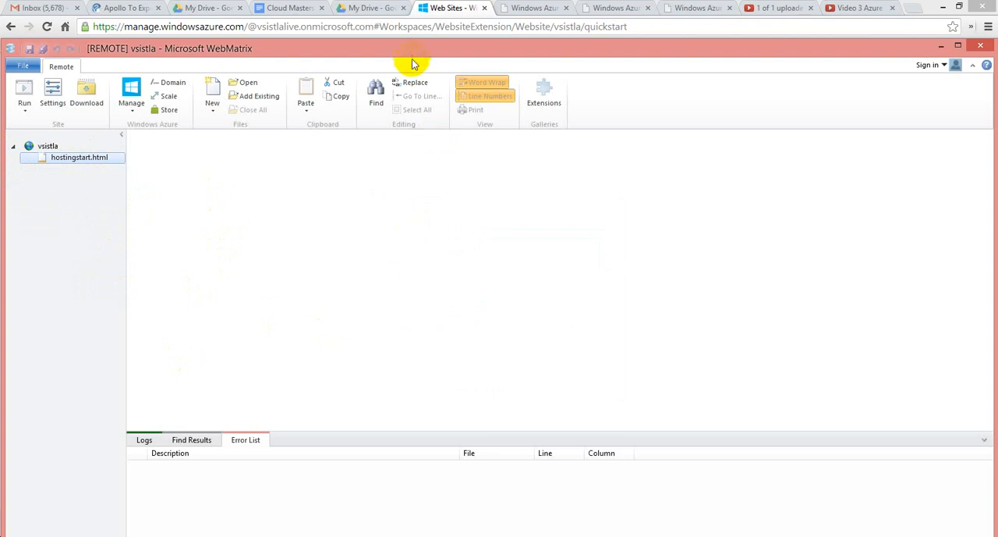
Return to the Azure portal, review the site's dashboard and quick start page, and go back to the web sites list.
click(11, 28)
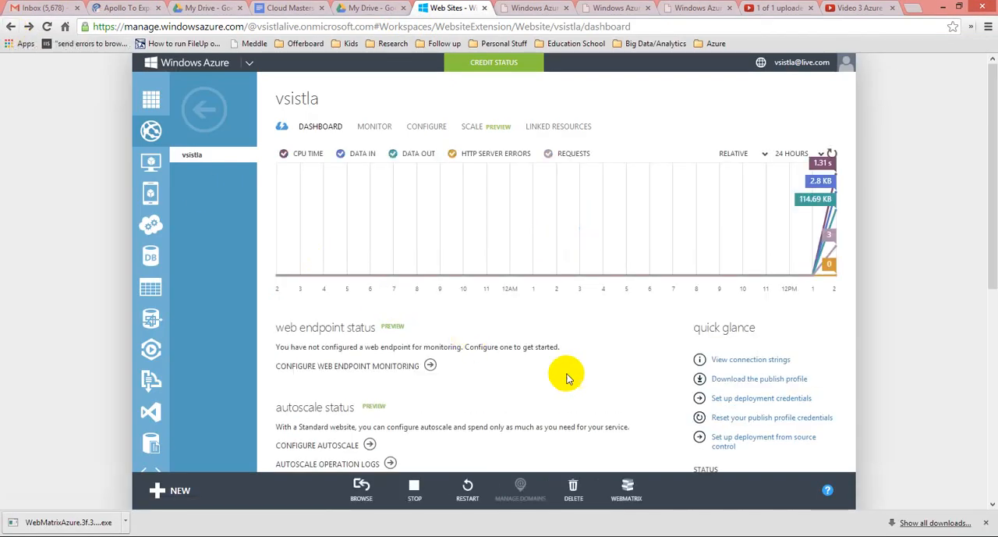
click(292, 130)
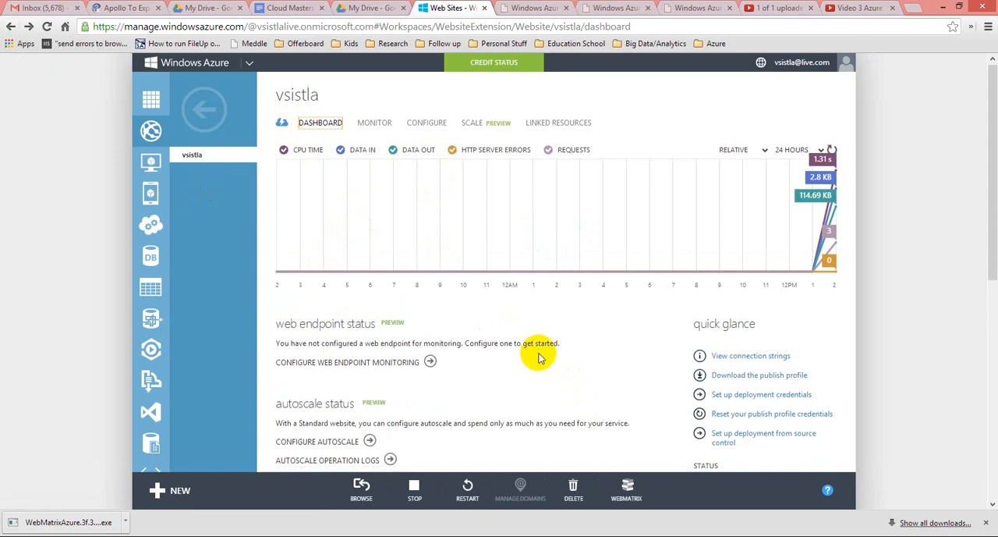
scroll(538, 354, down, 3)
scroll(536, 352, up, 3)
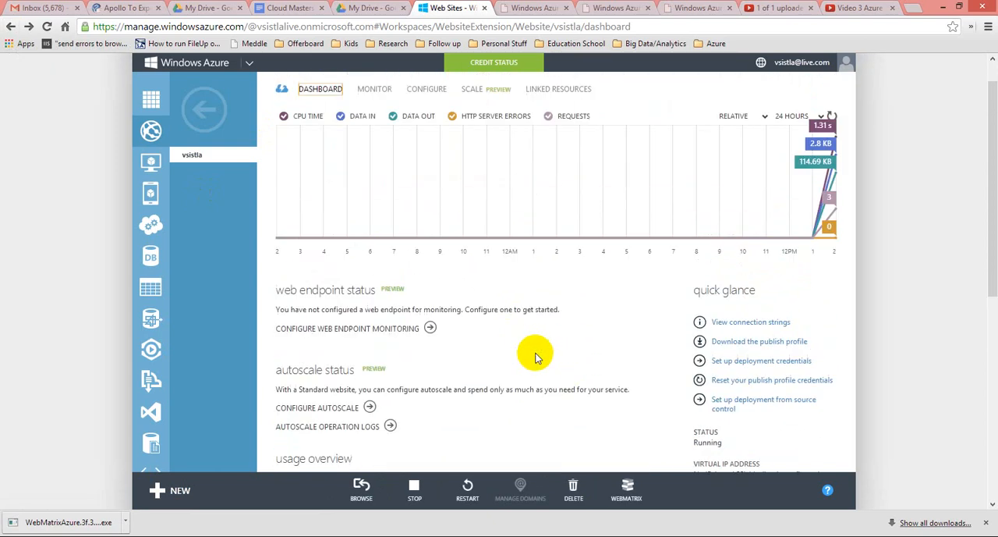
click(282, 88)
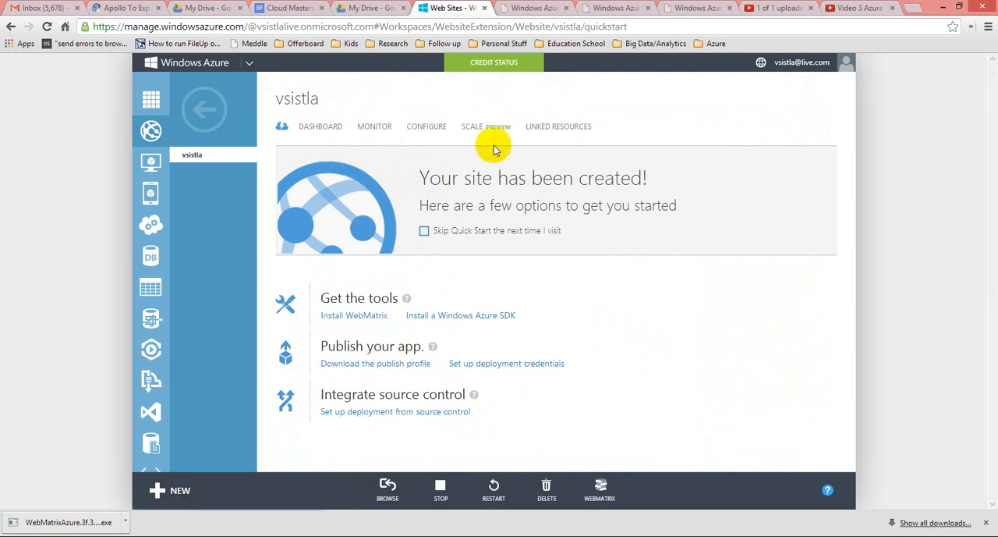
click(204, 108)
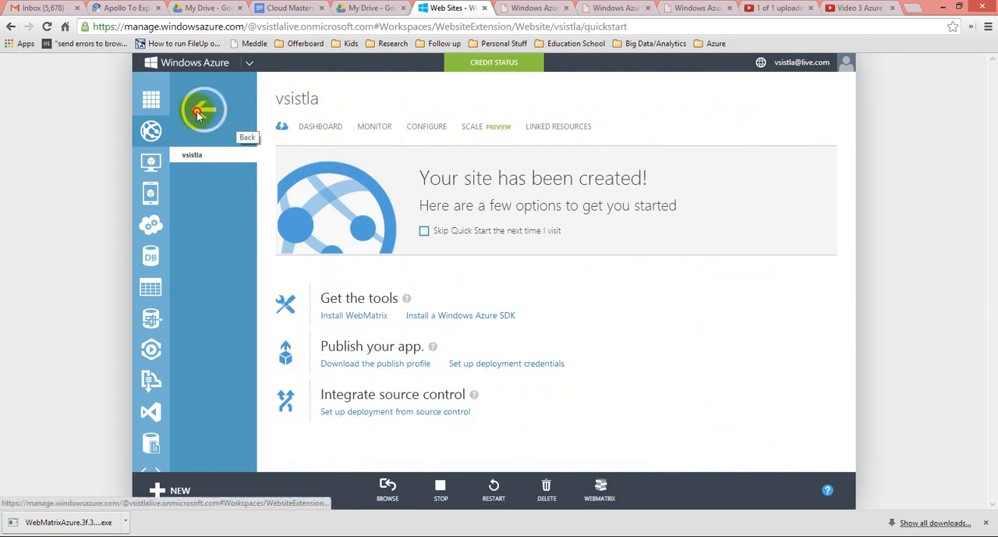